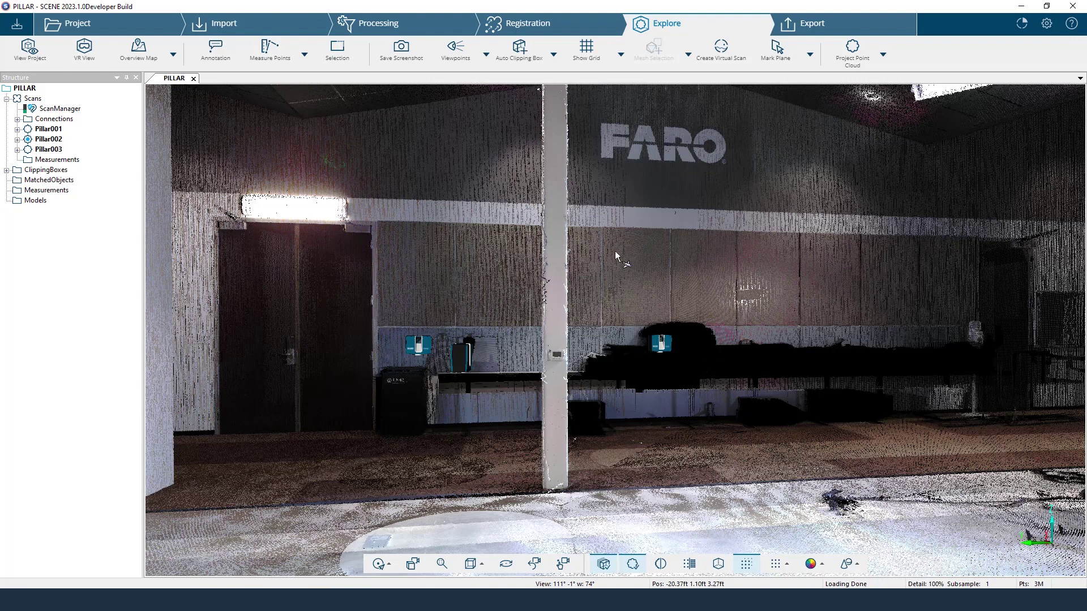
Measure the pillar's depth between two points, from its front face above the thermostat to the opposite edge.
left_click_drag(617, 318, 632, 341)
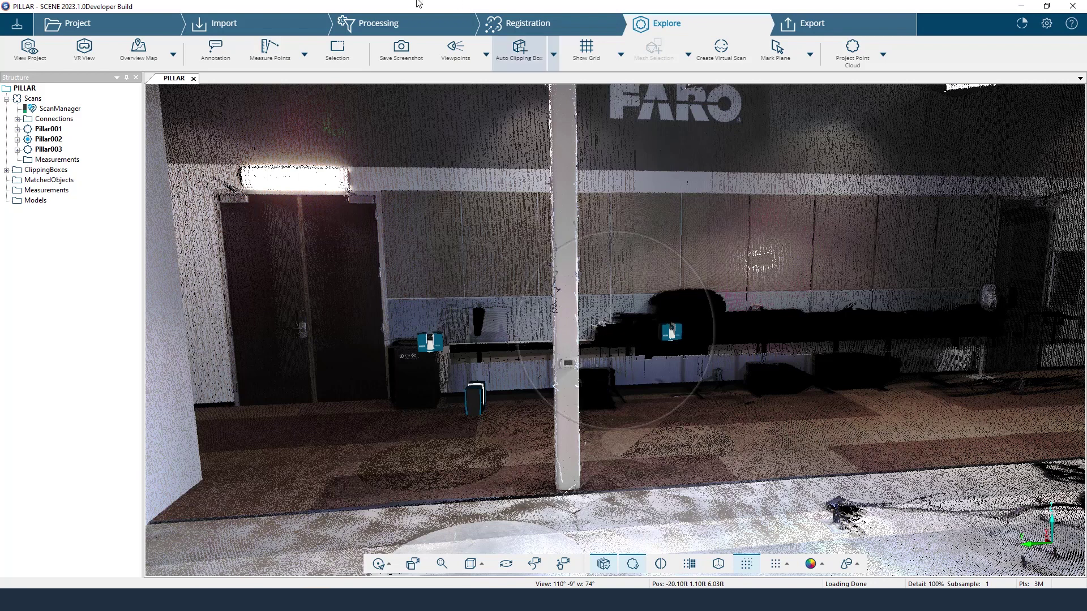
left_click(266, 49)
scroll(660, 335, "up", 5)
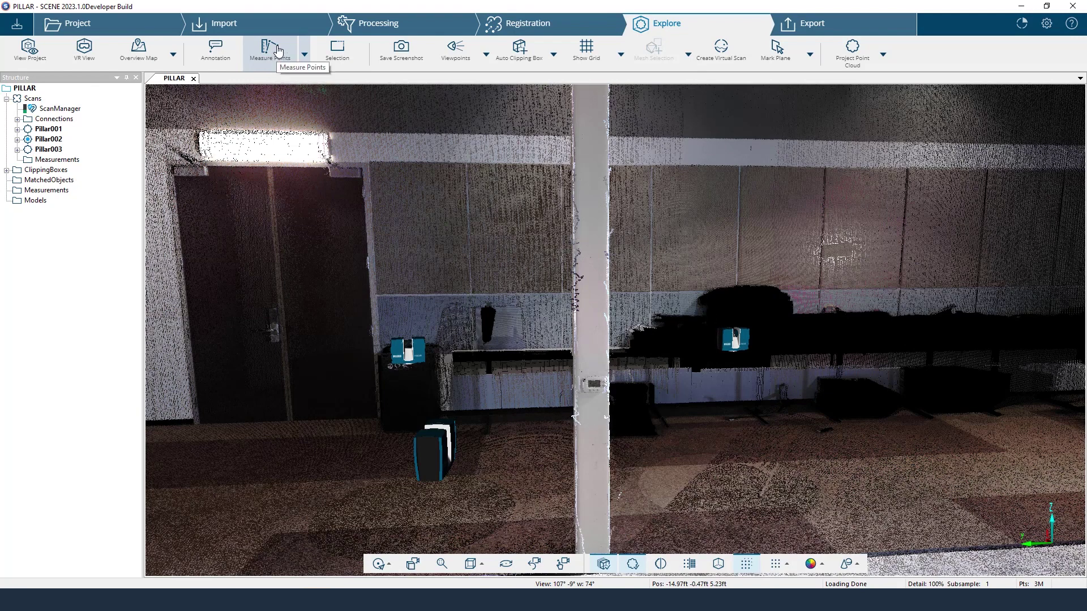
left_click(278, 51)
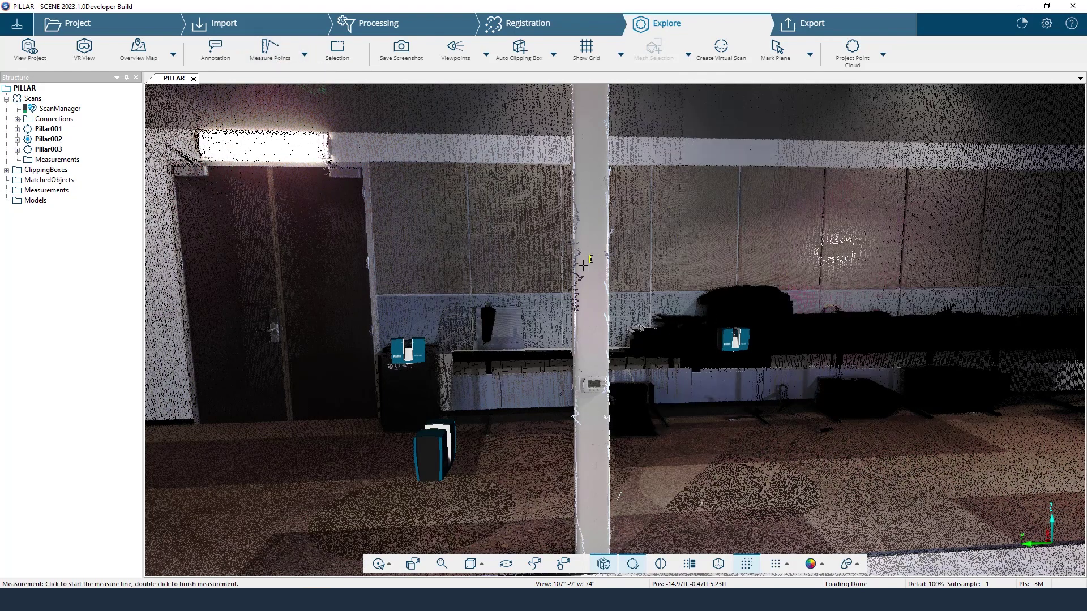
left_click(593, 342)
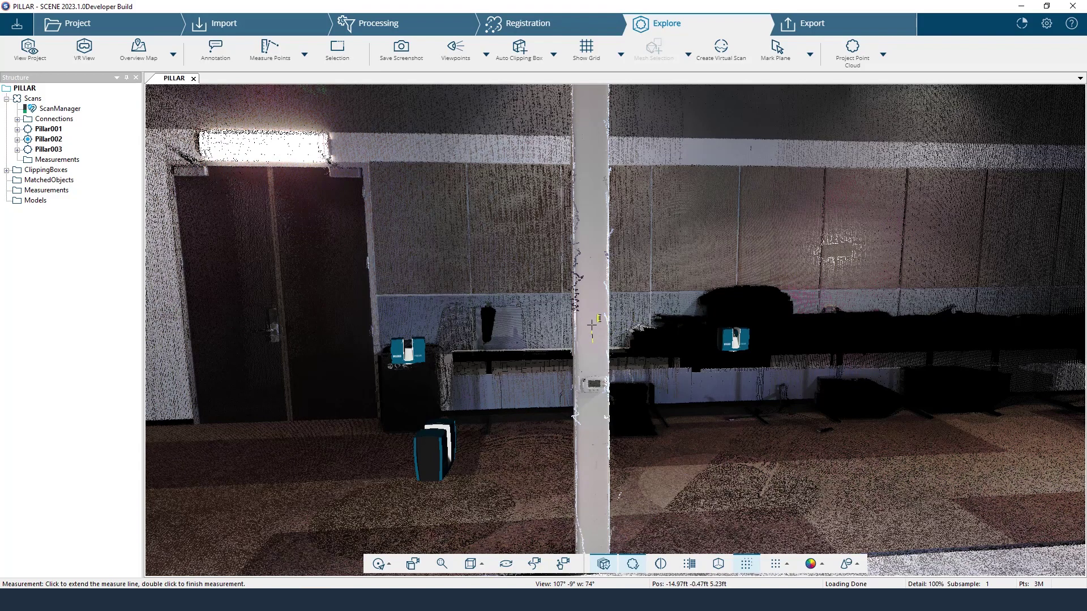
left_click_drag(593, 323, 369, 328)
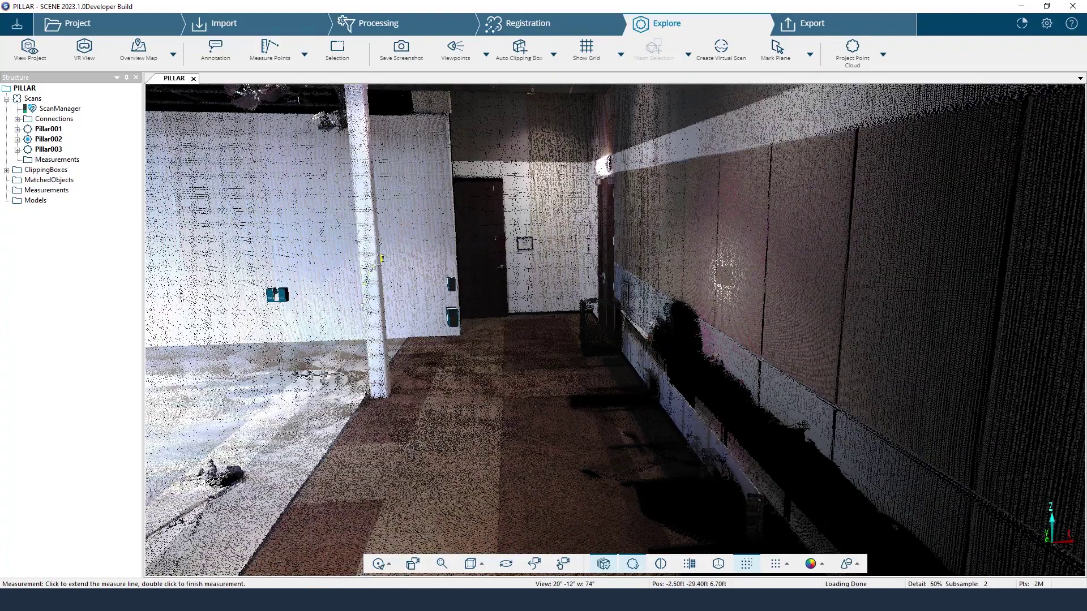
scroll(384, 248, "up", 3)
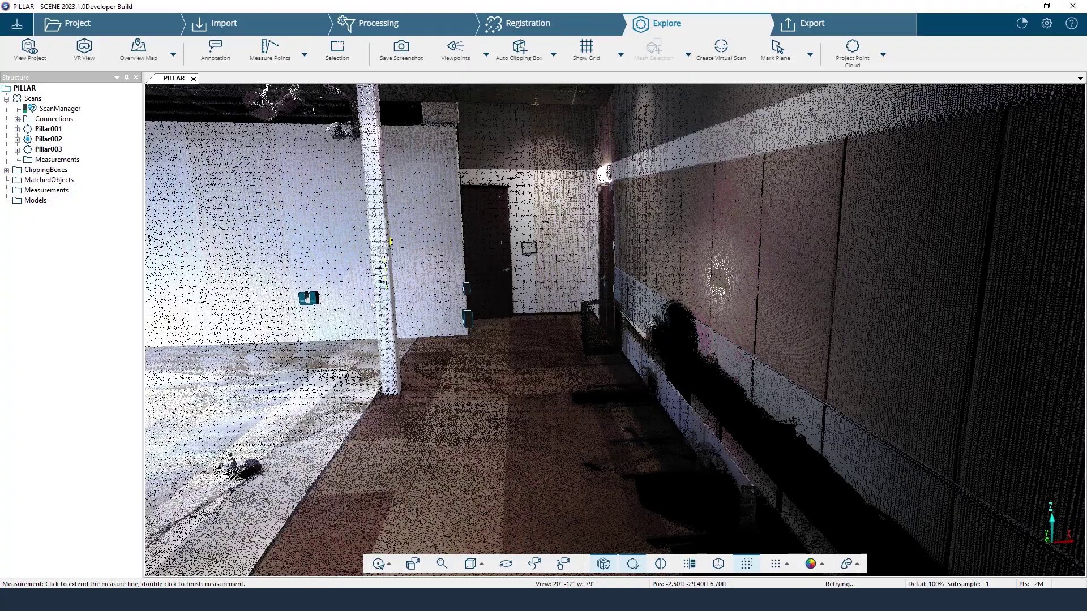
scroll(386, 246, "up", 4)
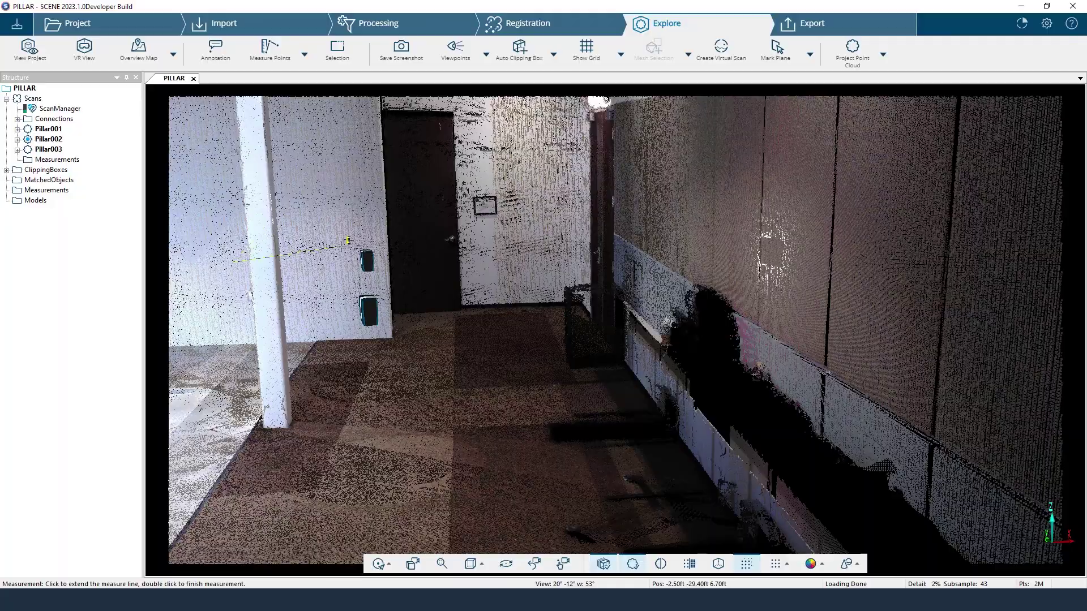
right_click_drag(347, 240, 477, 324)
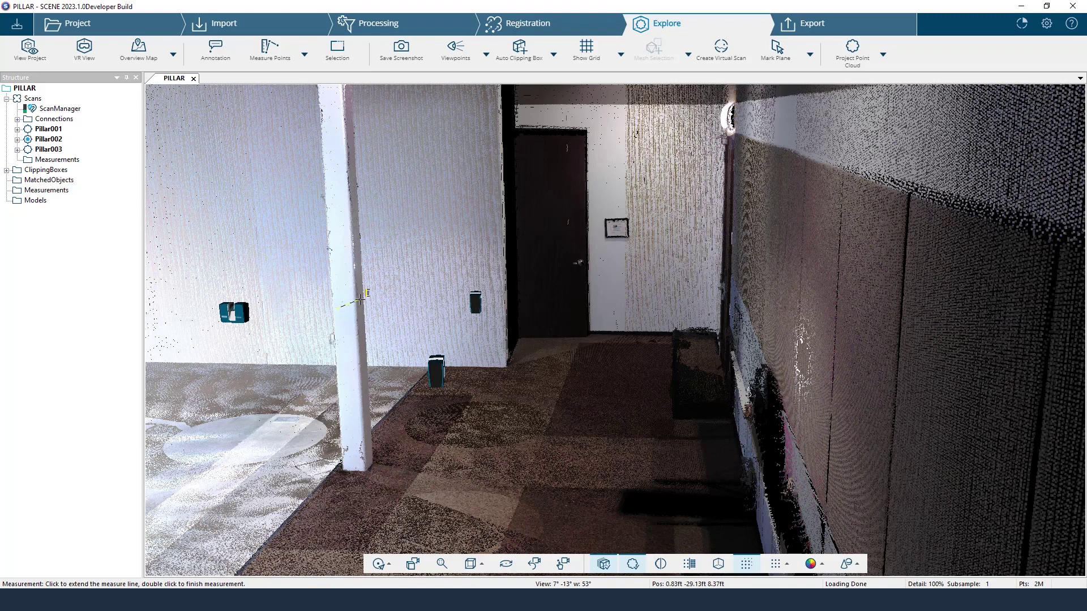
double_click(360, 300)
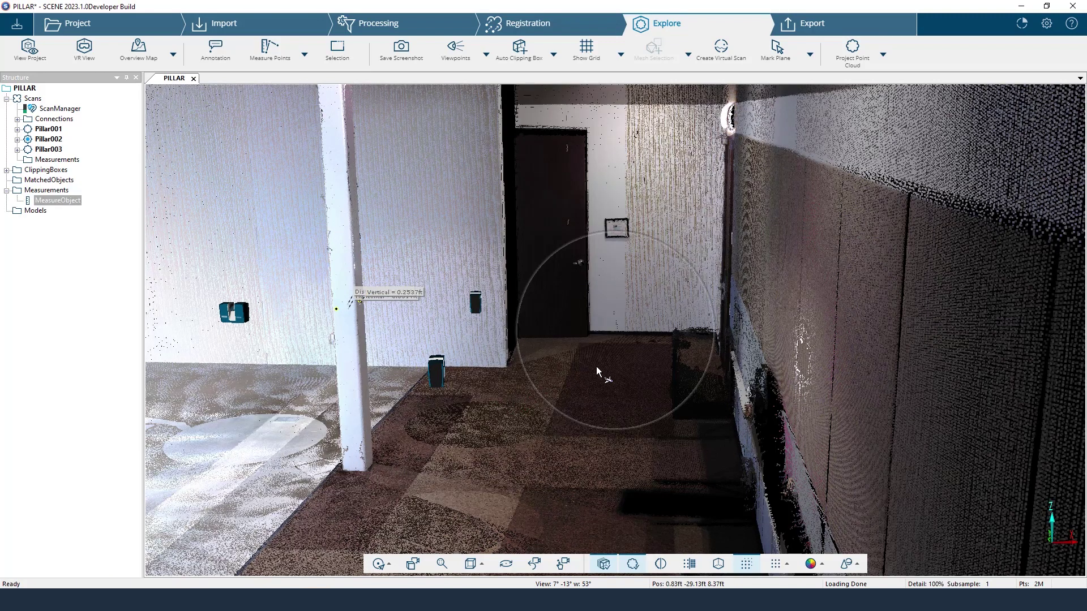
Review the properties of the pillar measurement, including its overall, vertical and horizontal distances.
scroll(589, 364, "down", 5)
scroll(580, 367, "down", 5)
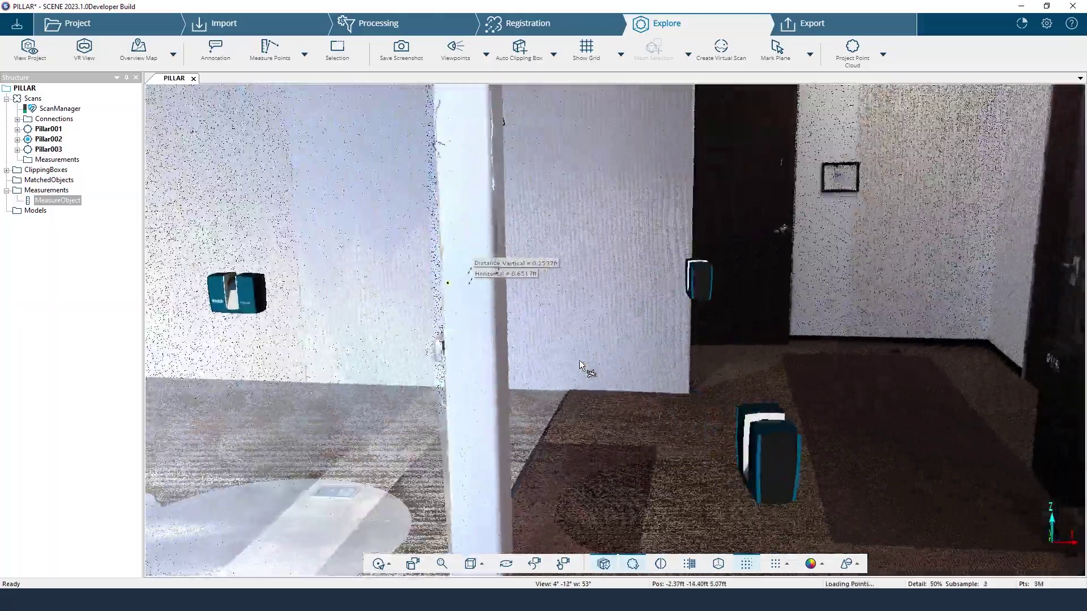
left_click_drag(467, 419, 672, 380)
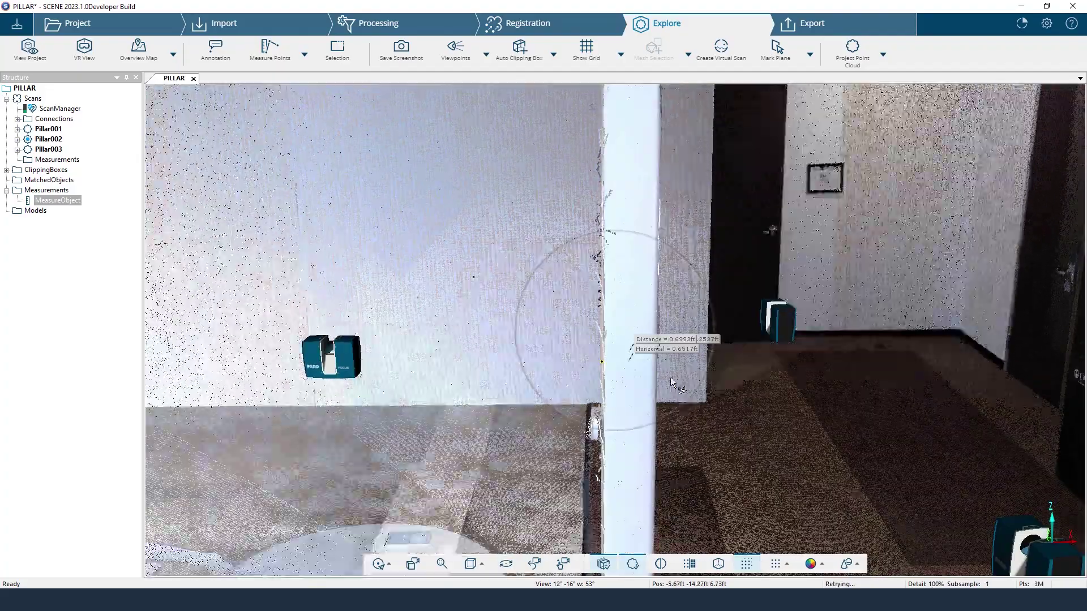
right_click(653, 353)
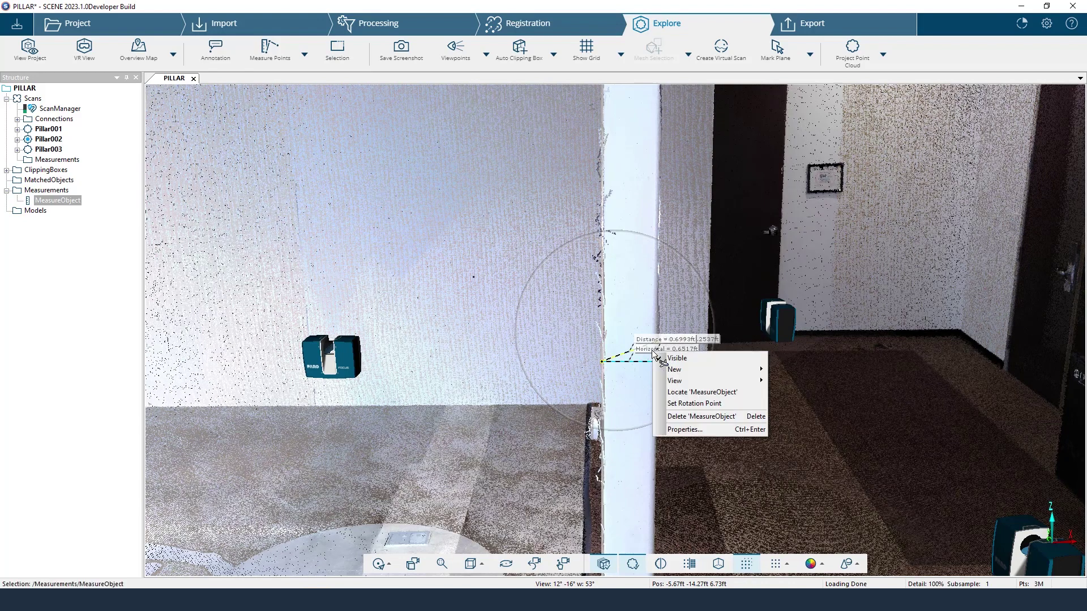
left_click(696, 430)
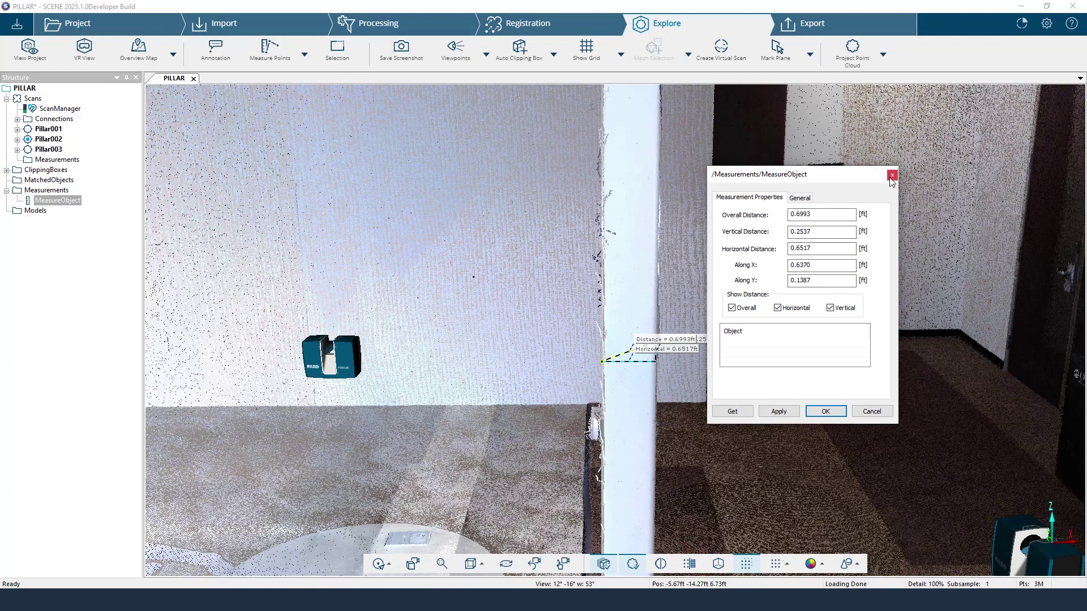
left_click(825, 412)
Inspect the point-to-point measurement from the pillar's front, and hide it in the 3D view.
left_click_drag(635, 449, 743, 465)
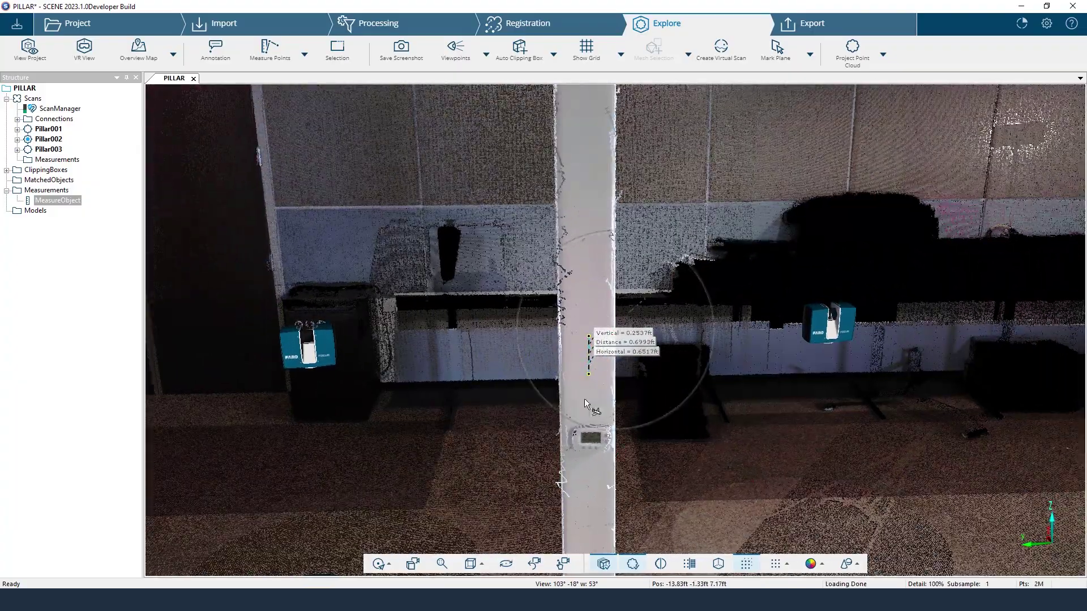
left_click_drag(717, 401, 725, 410)
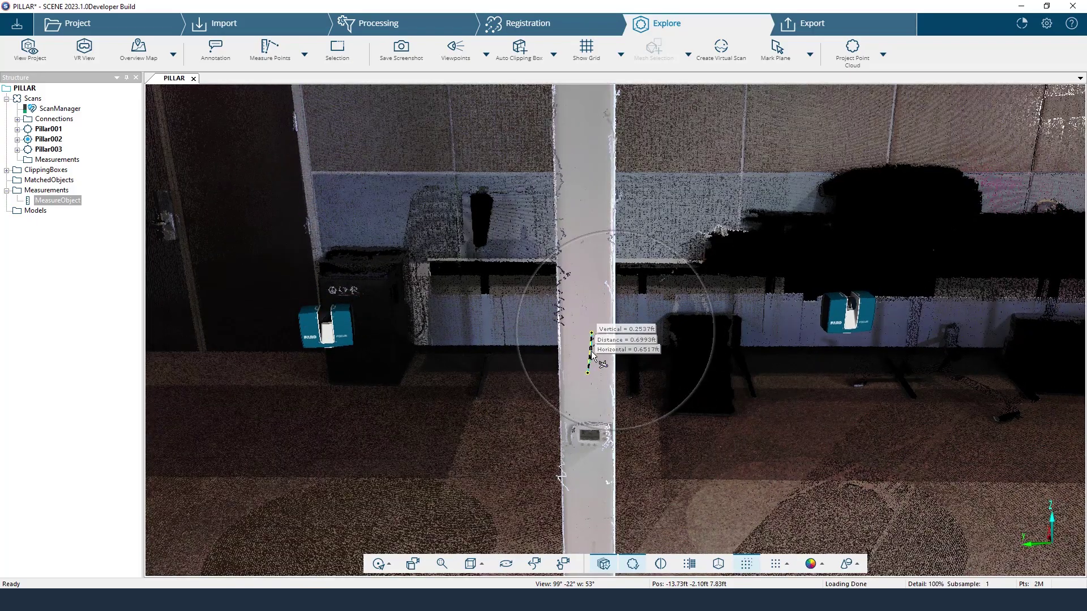
scroll(586, 362, "down", 1)
scroll(586, 363, "up", 1)
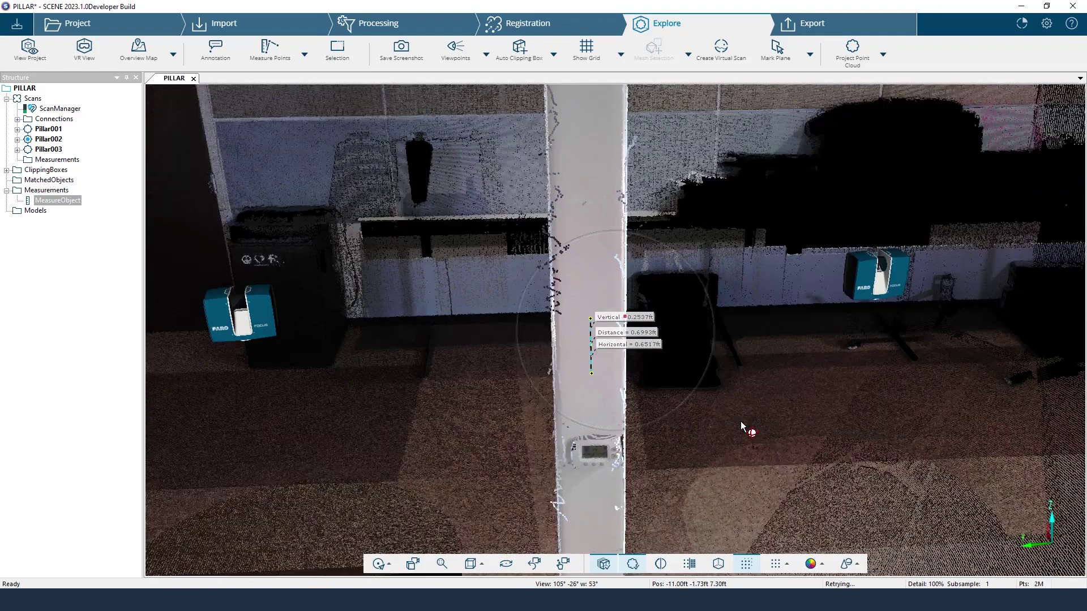
left_click_drag(742, 426, 735, 428)
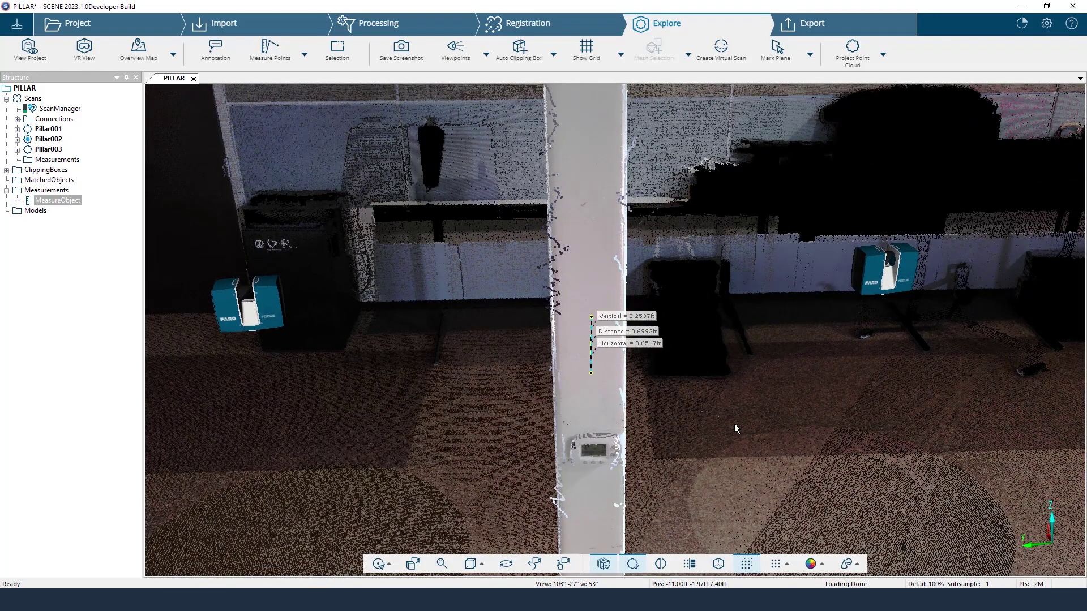
left_click_drag(847, 390, 627, 311)
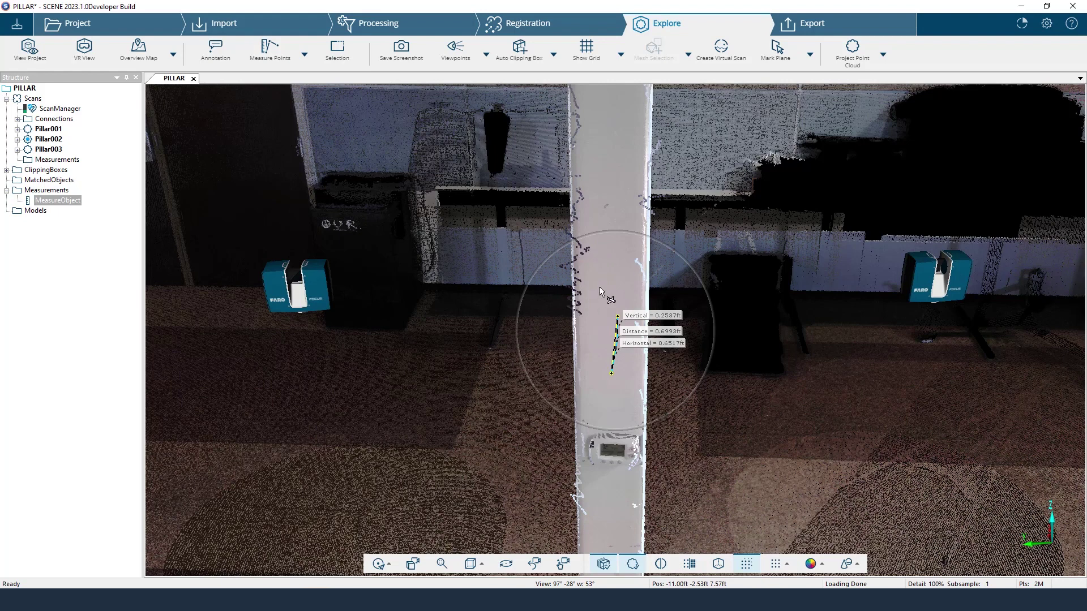
right_click(57, 202)
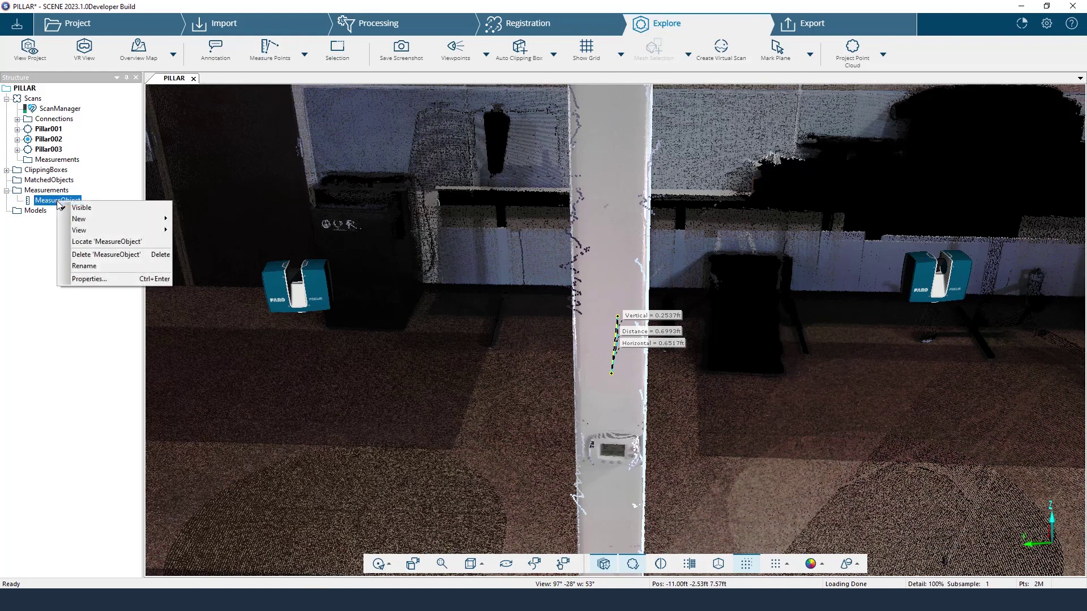
left_click(121, 212)
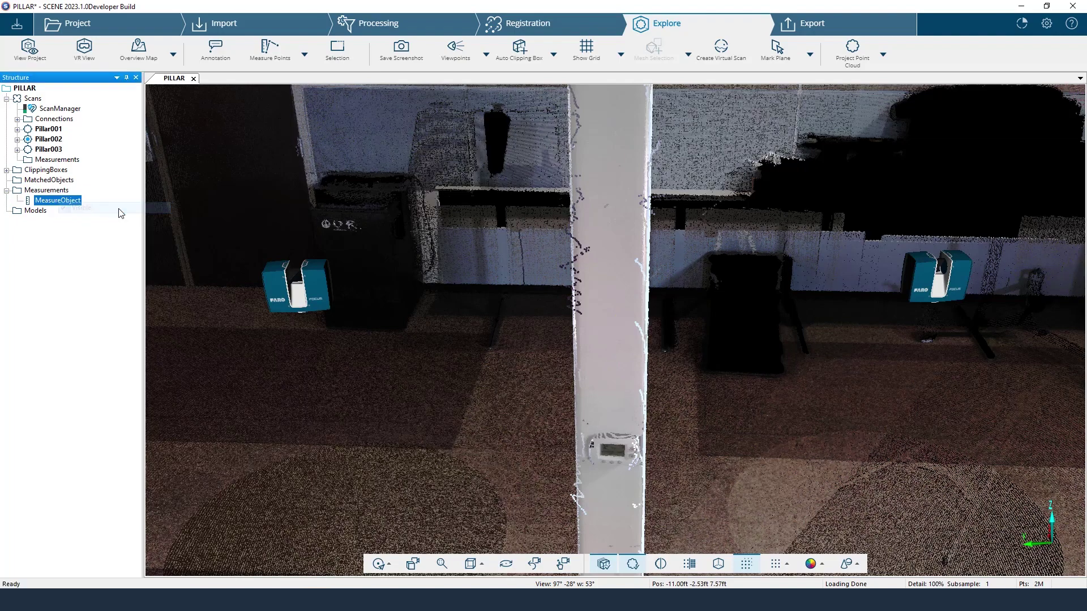
Mark a point on the pillar's front face just above the thermostat and expand the MatchedObjects folder.
mouse_move(663, 370)
left_mouse_down()
mouse_move(725, 384)
mouse_move(705, 369)
mouse_move(651, 362)
left_mouse_up()
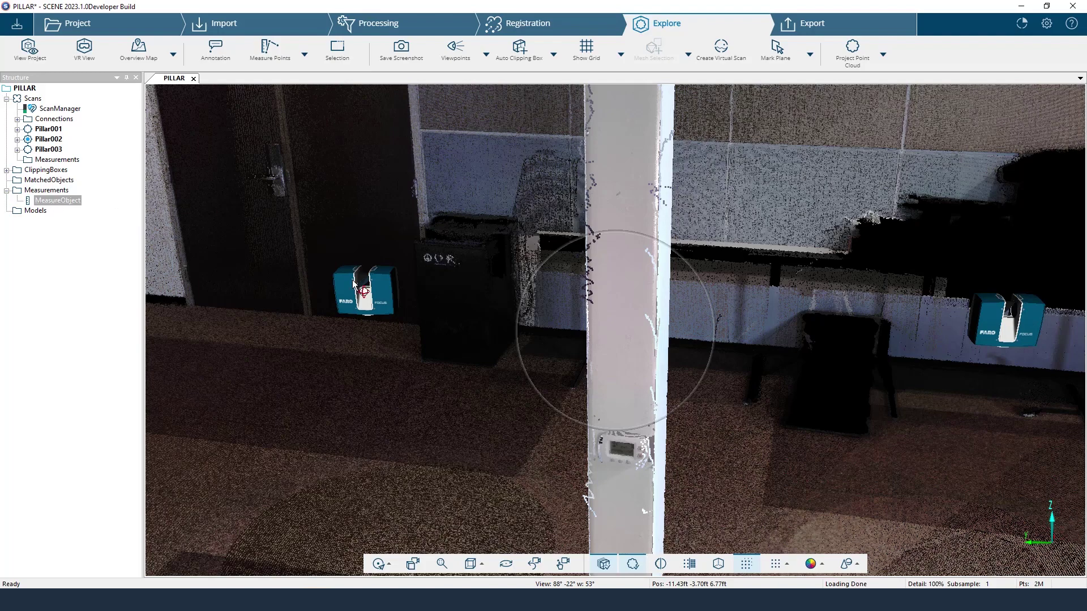
left_click_drag(727, 385, 722, 372)
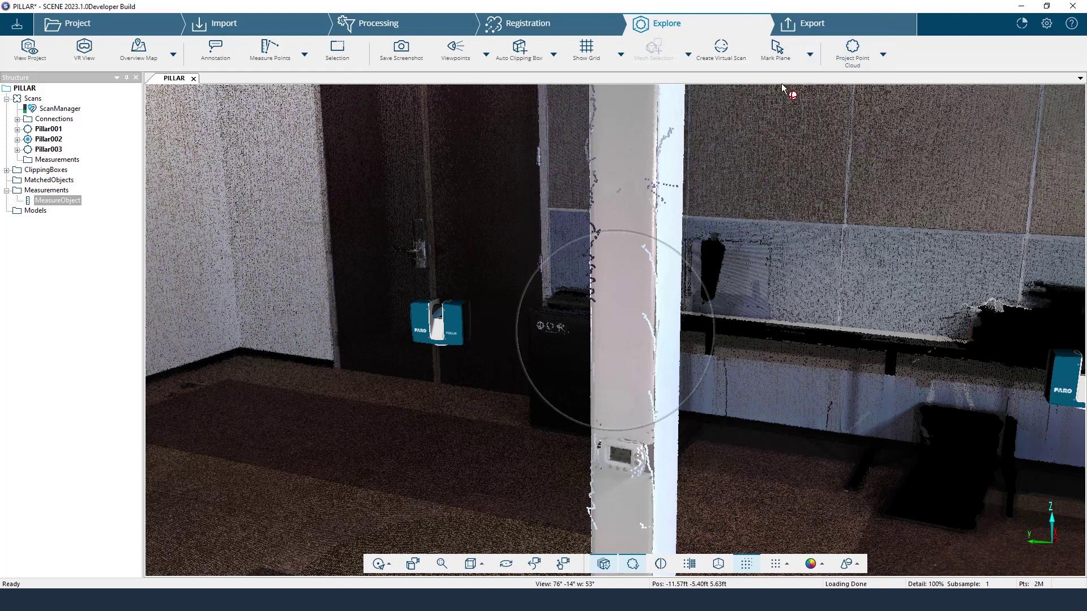
left_click(810, 53)
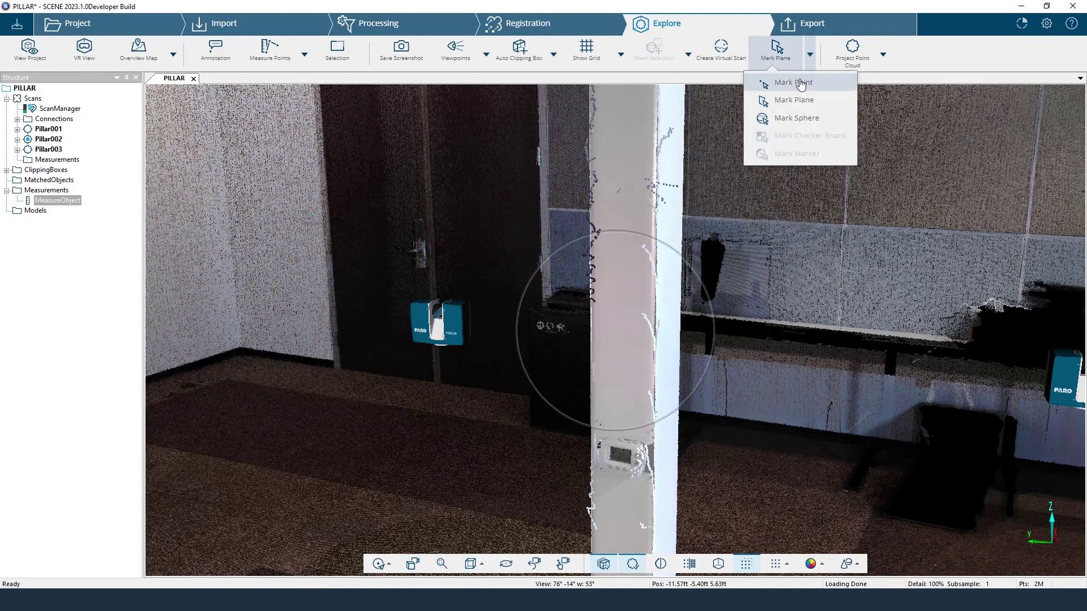
left_click(793, 83)
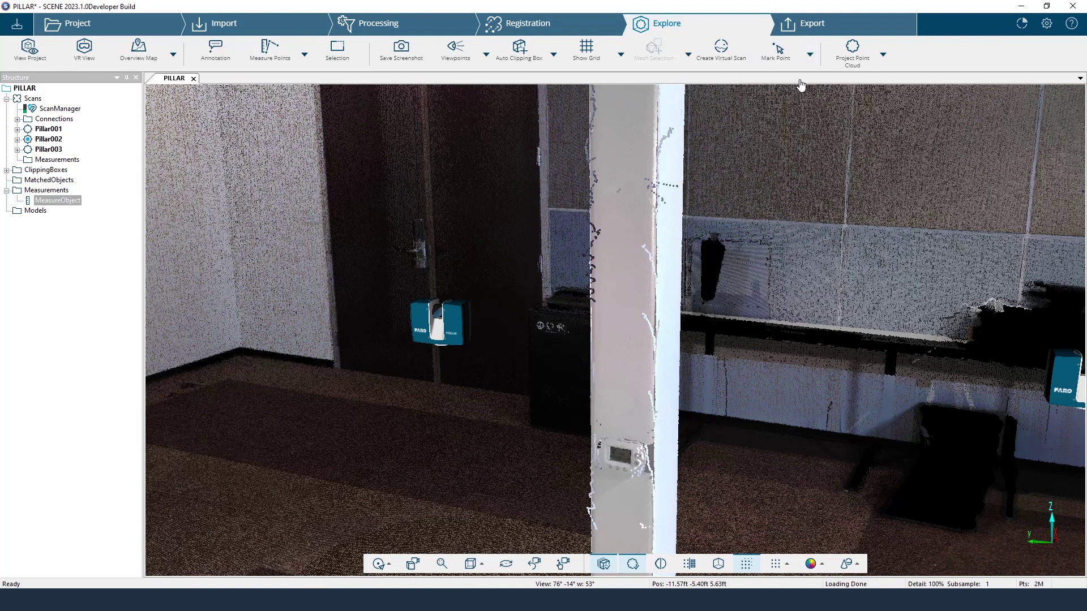
left_click(623, 390)
left_click(7, 180)
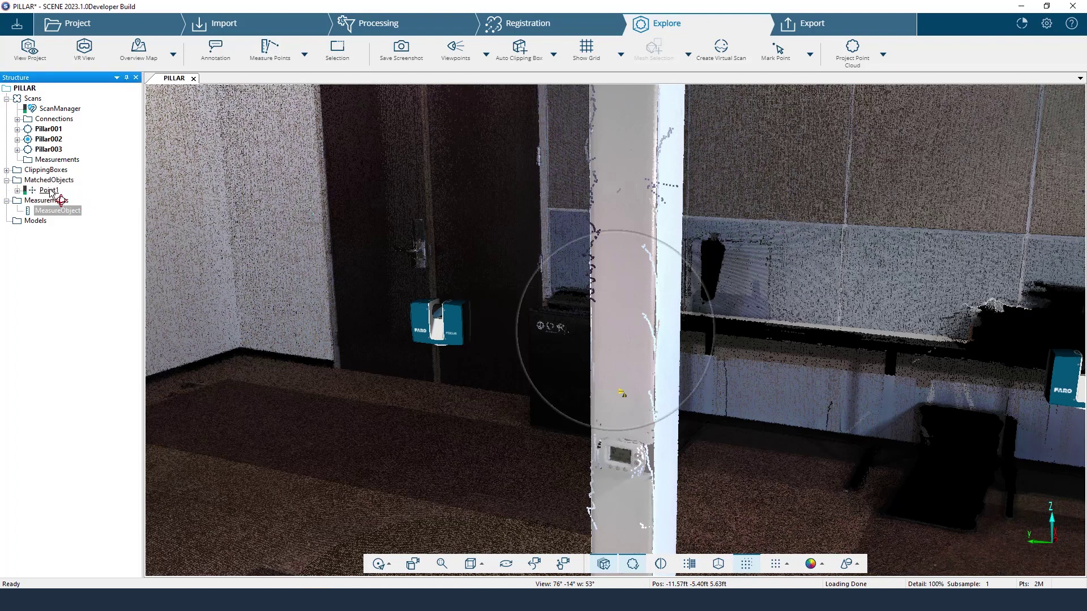
left_click(62, 211)
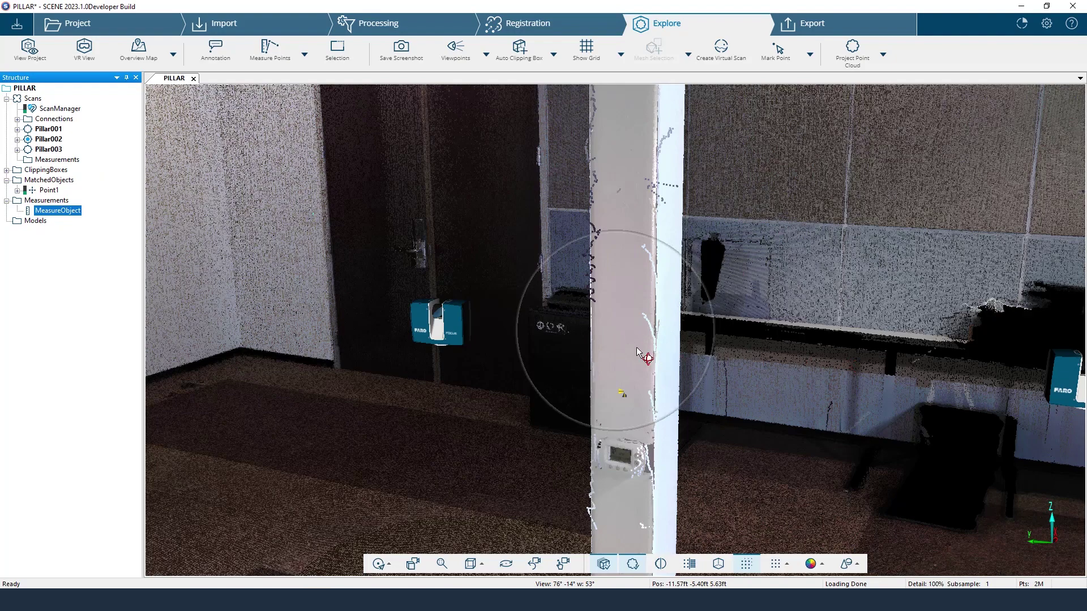
Mark a plane on the pillar's back face, opposite the marked point.
left_click_drag(639, 349, 640, 348)
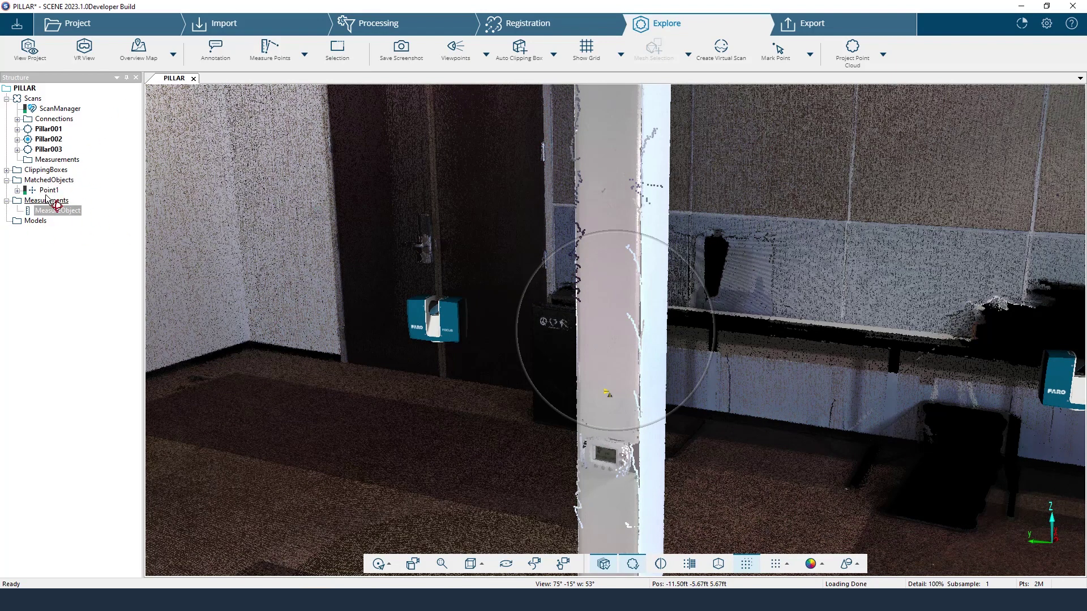
mouse_move(771, 323)
left_mouse_down()
mouse_move(775, 342)
mouse_move(567, 305)
mouse_move(482, 308)
mouse_move(498, 315)
left_mouse_up()
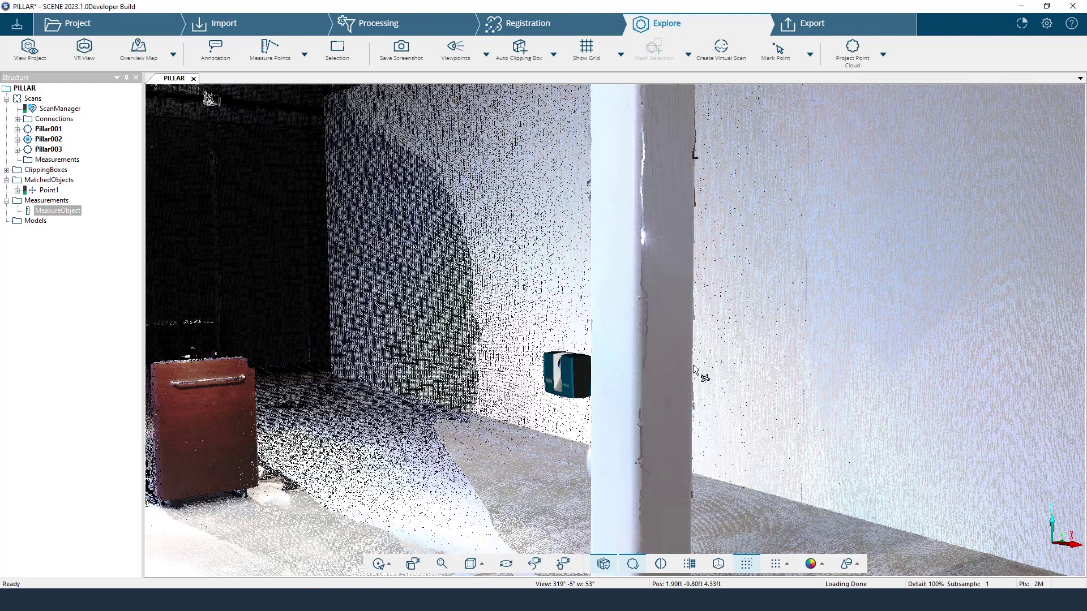
left_click(815, 52)
left_click(804, 99)
left_click(665, 296)
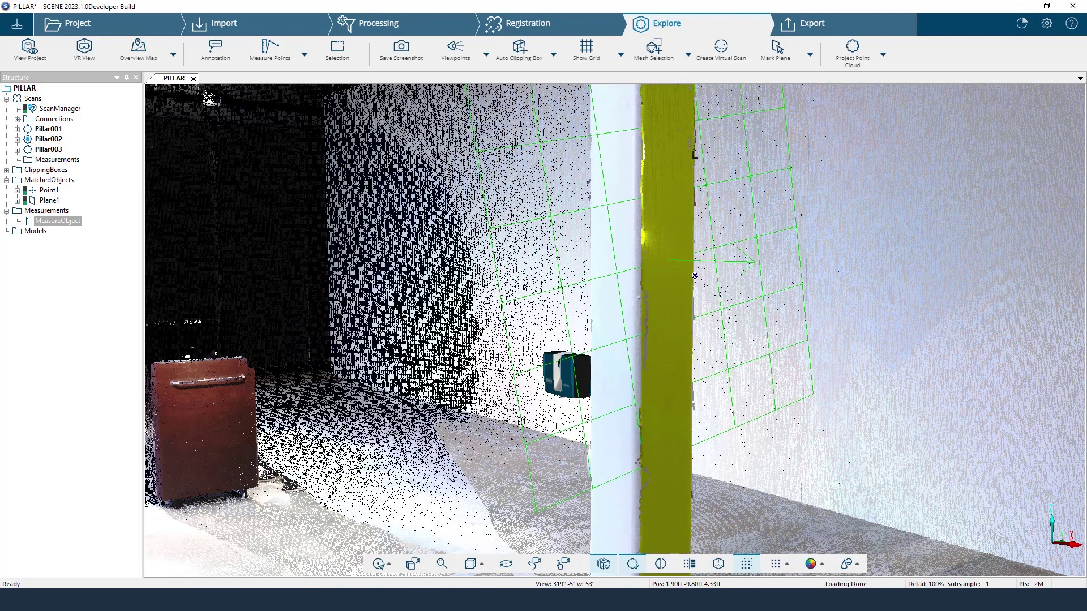
left_click_drag(35, 191, 64, 215)
left_click(675, 335)
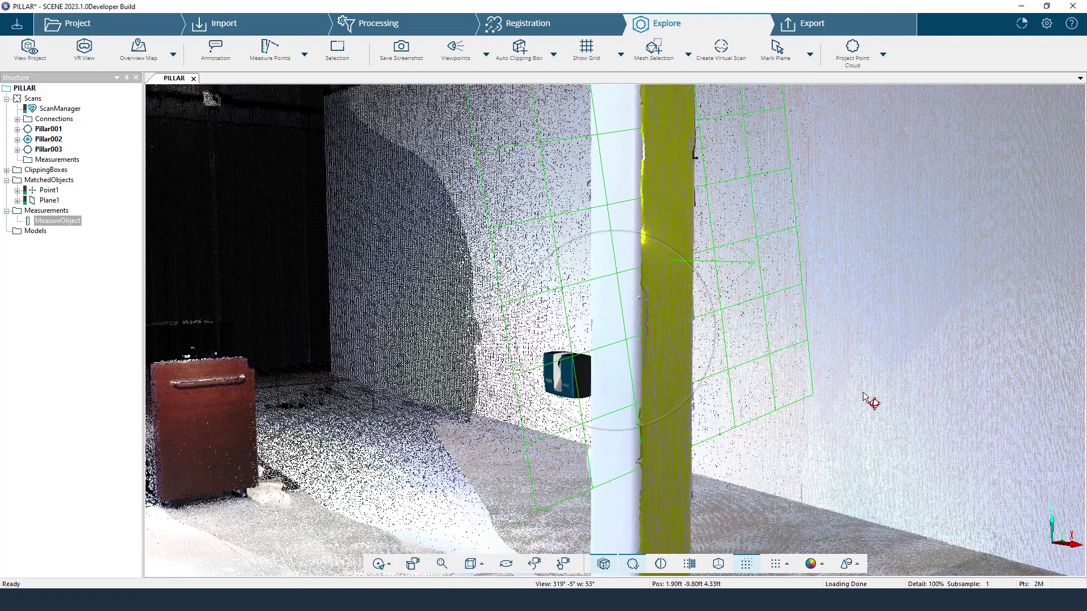
Measure the distance between objects Point1 and Plane1 to get the pillar's depth.
left_click_drag(863, 395, 786, 244)
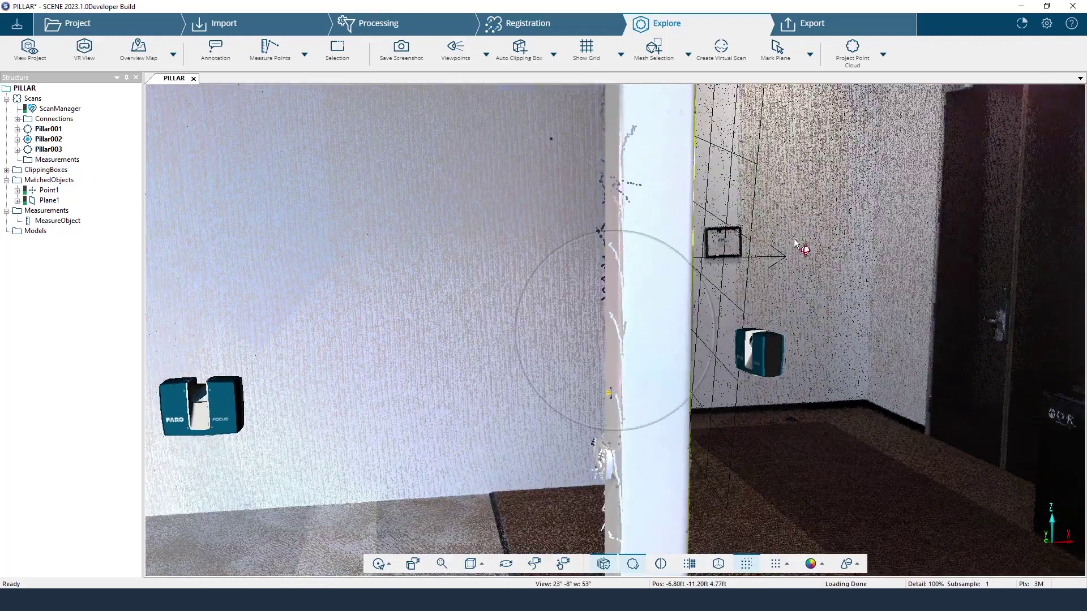
left_click(305, 54)
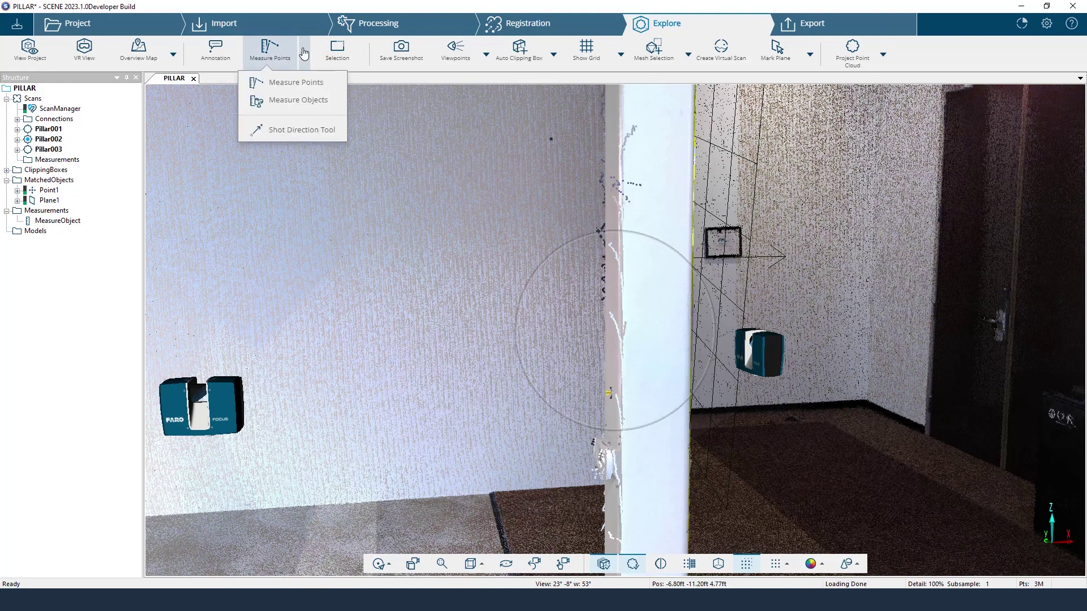
left_click(299, 100)
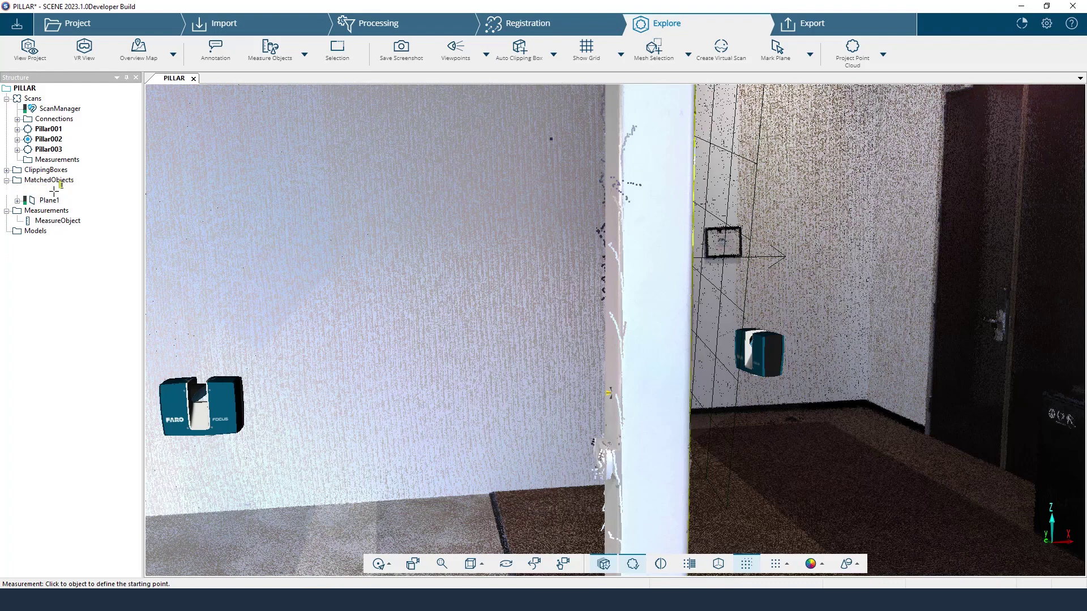
left_click(53, 193)
left_click(50, 200)
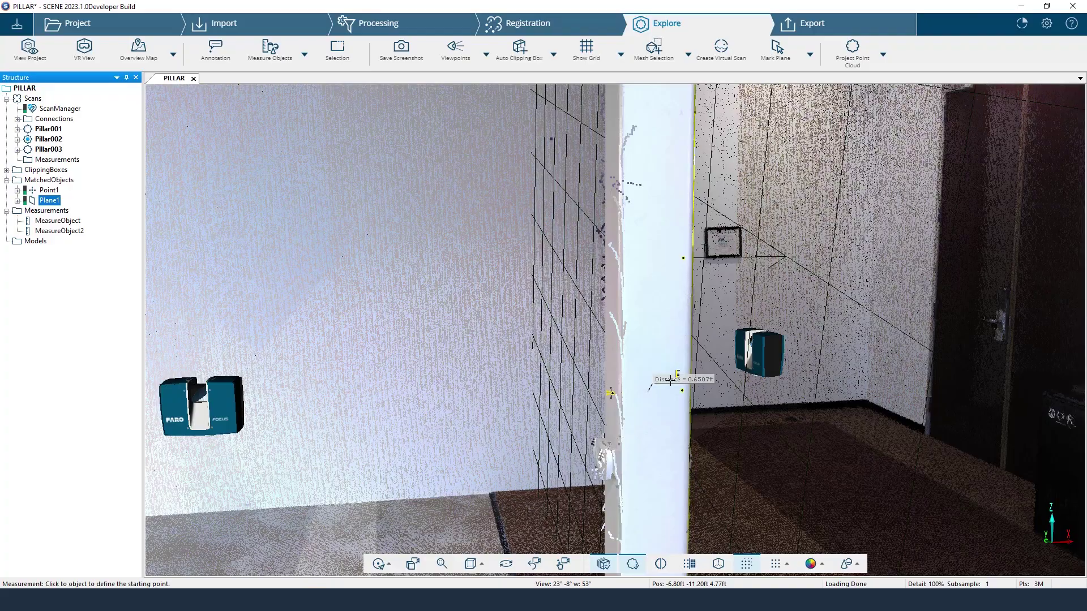
left_click_drag(614, 396, 724, 468)
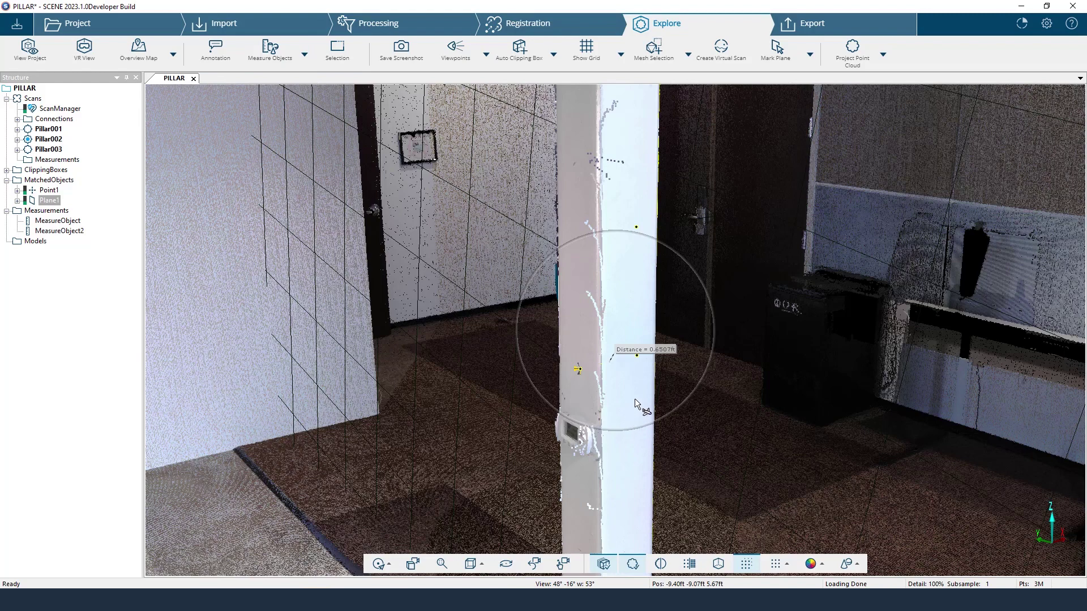
Hide the point-to-plane measurement MeasureObject2 in the 3D view.
left_click_drag(641, 388, 605, 398)
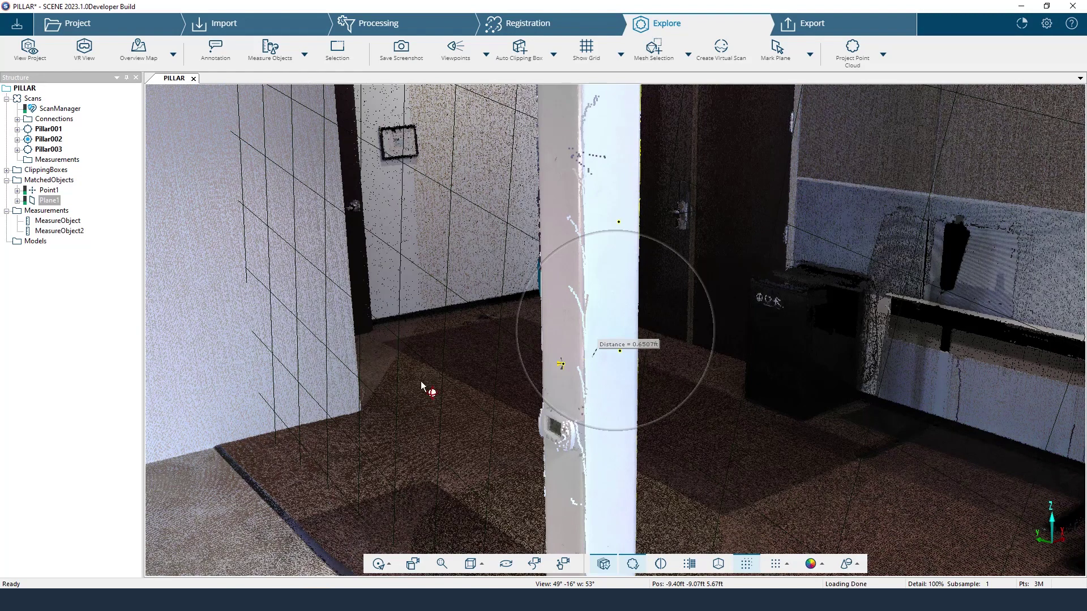
right_click(59, 231)
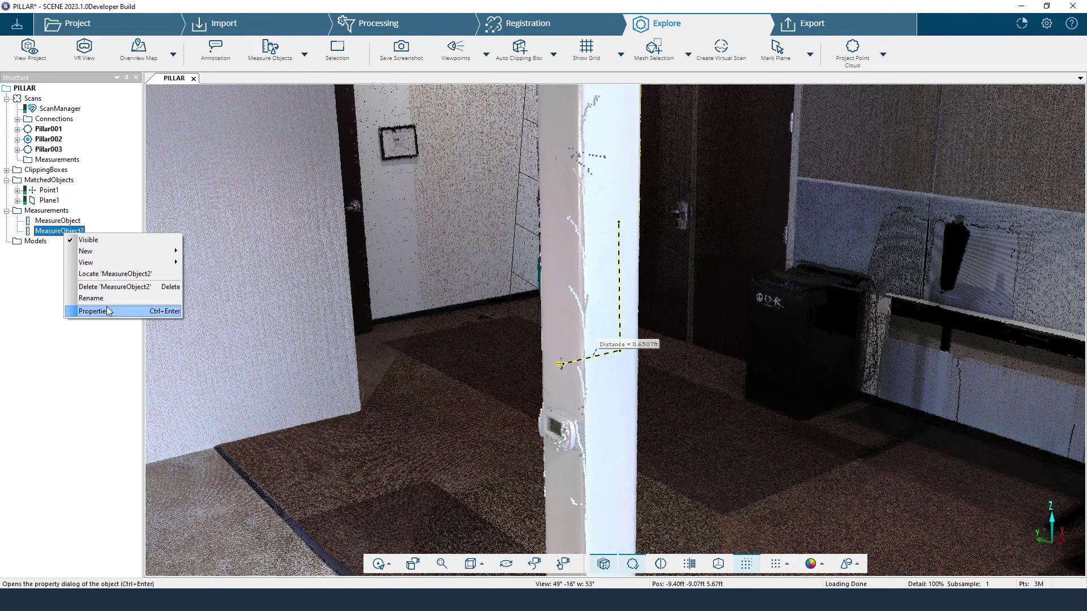
left_click(90, 240)
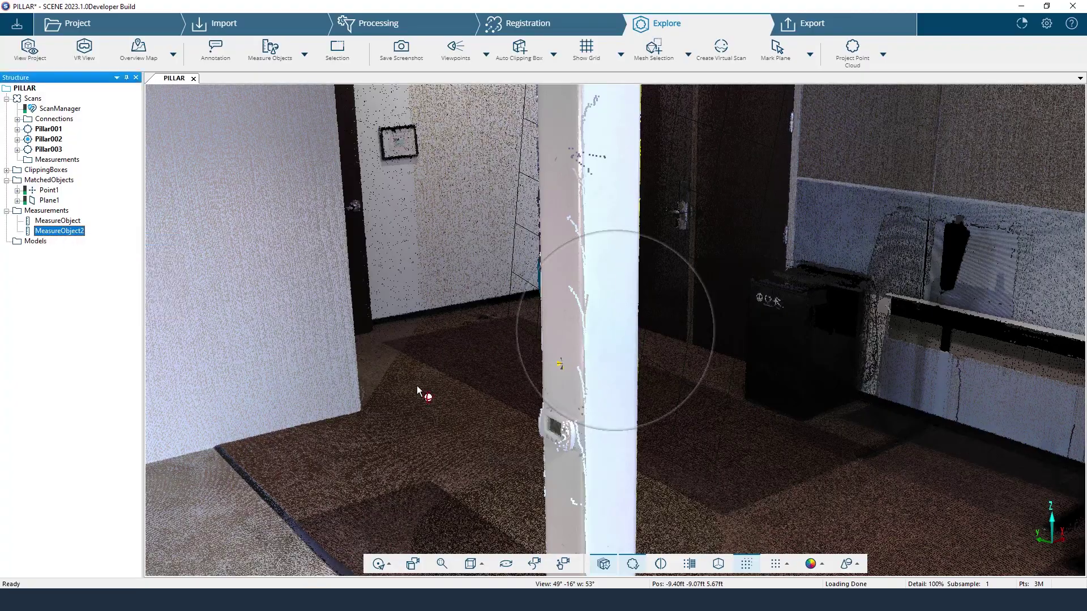
Open scan Pillar001 in Quick View and face the side of the pillar opposite the thermostat.
left_click_drag(502, 465, 594, 364)
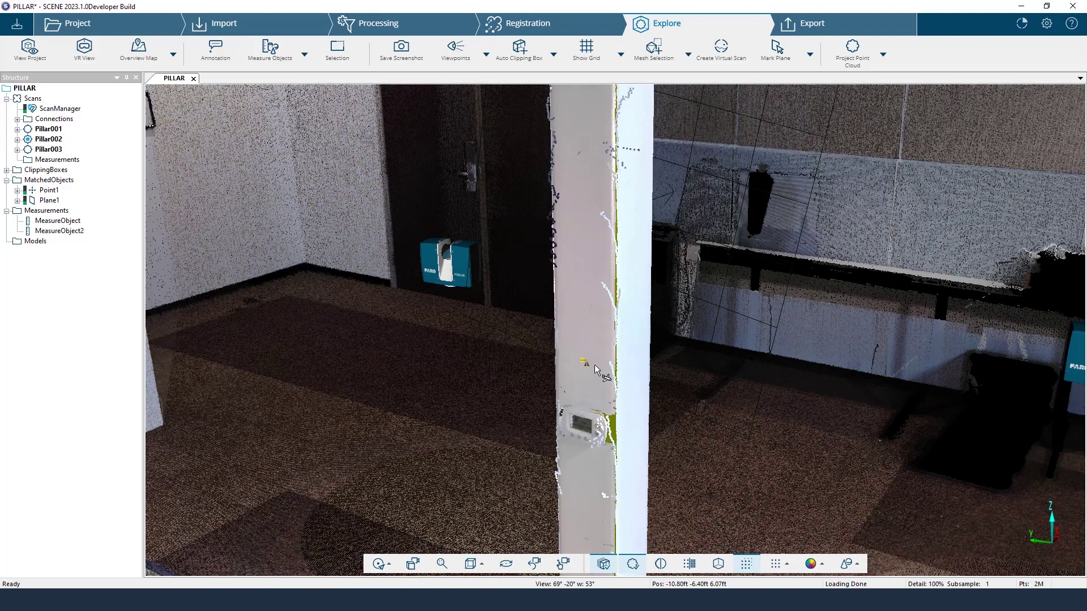
left_click_drag(610, 318, 667, 456)
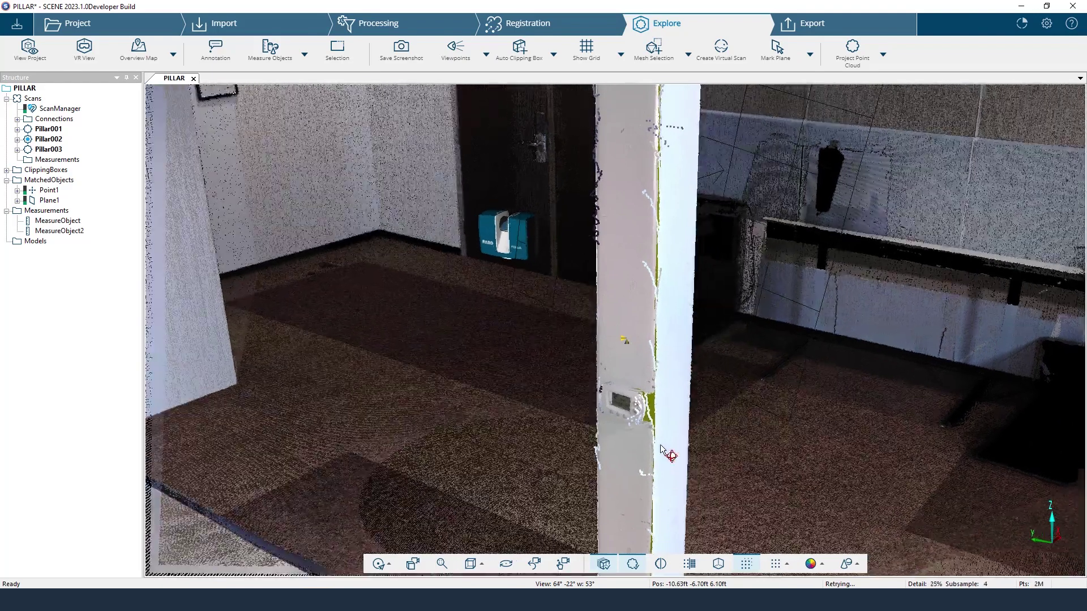
scroll(640, 342, "up", 2)
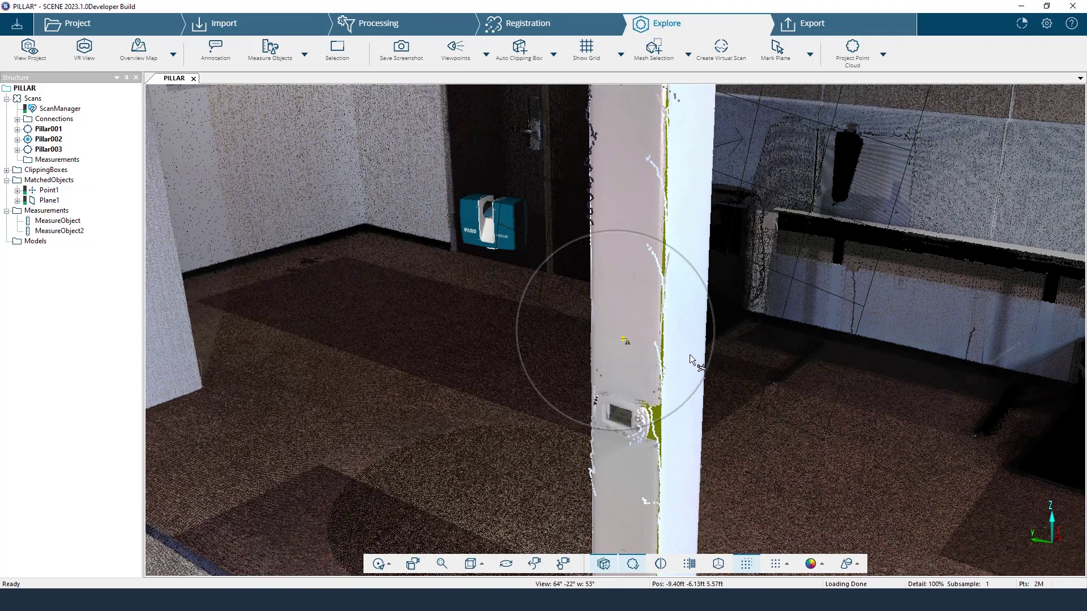
left_click_drag(634, 359, 632, 361)
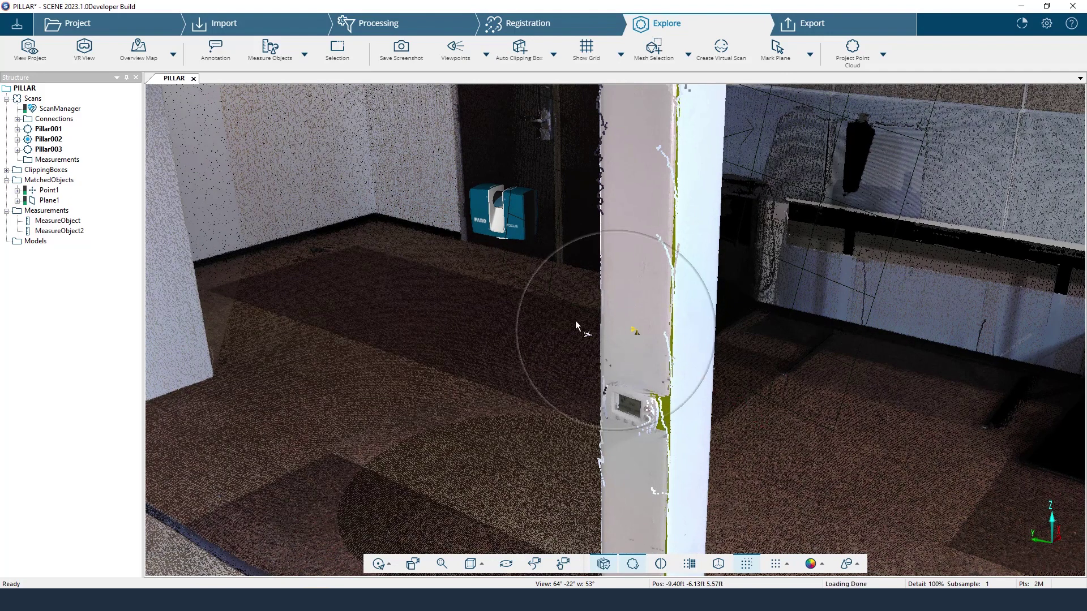
right_click(52, 129)
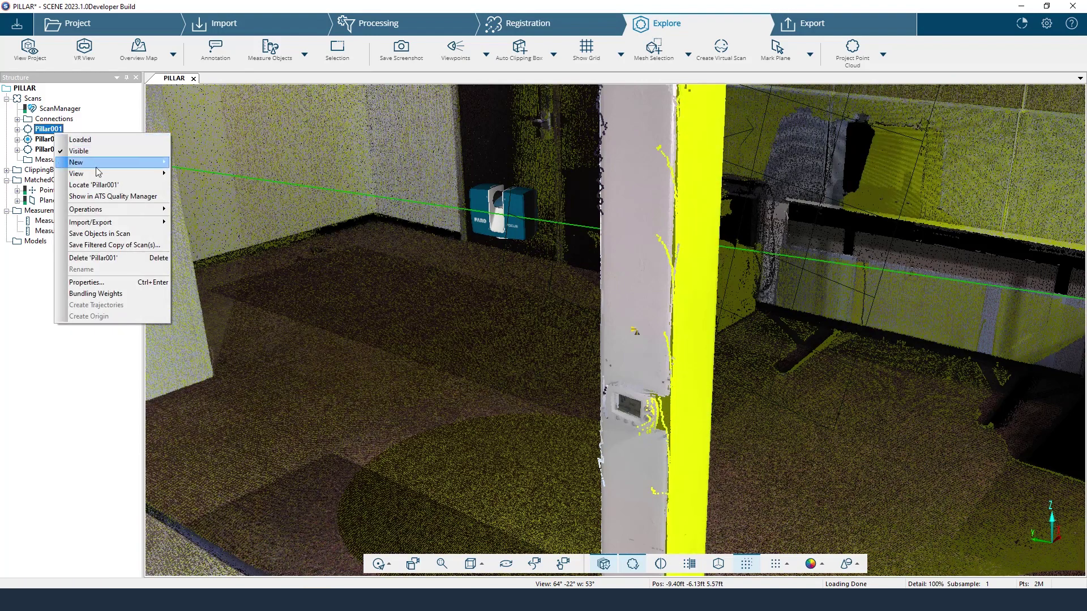
mouse_move(120, 174)
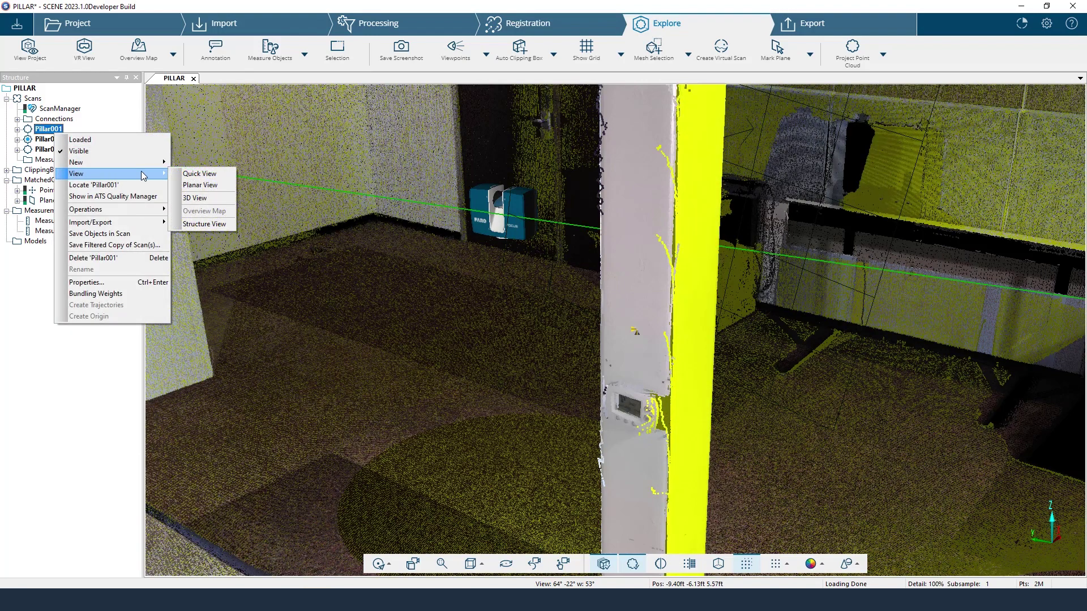
left_click(199, 173)
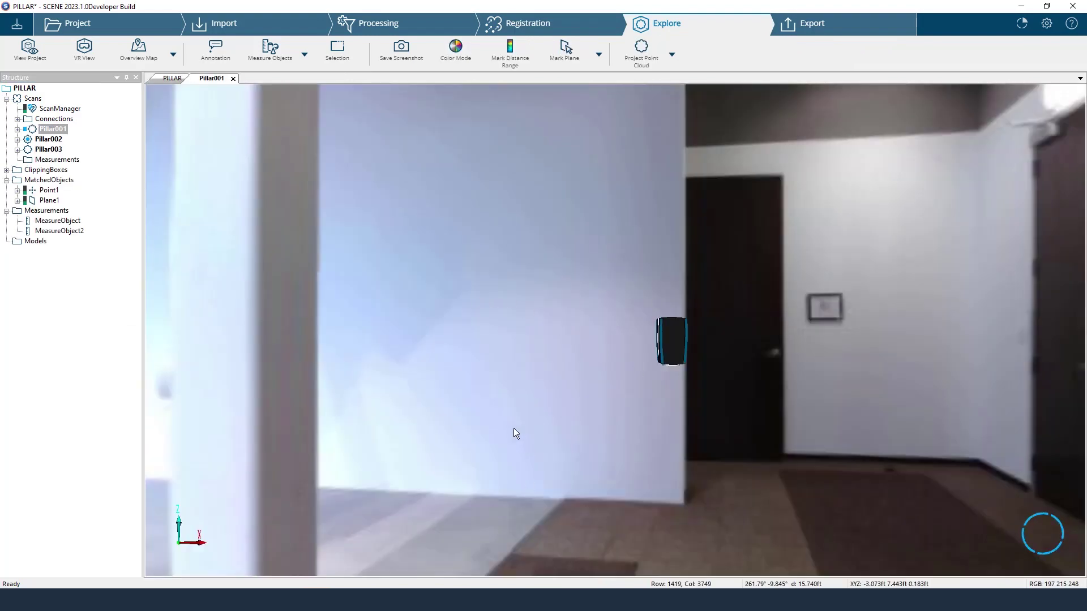
left_click_drag(485, 371, 519, 364)
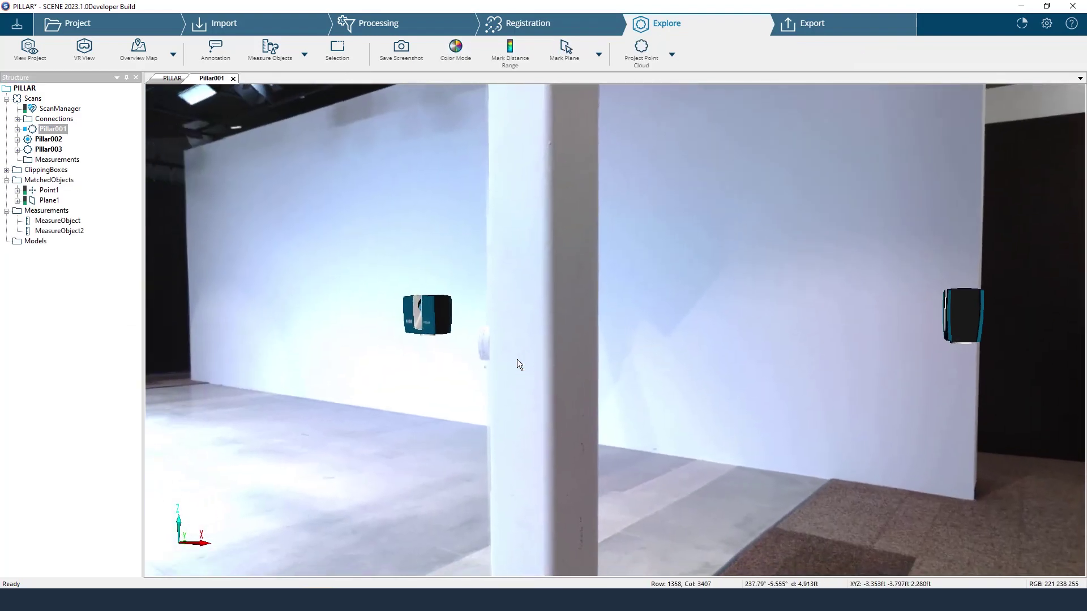
mouse_move(577, 296)
left_mouse_down()
mouse_move(589, 294)
mouse_move(553, 286)
mouse_move(653, 282)
mouse_move(583, 294)
mouse_move(579, 281)
left_mouse_up()
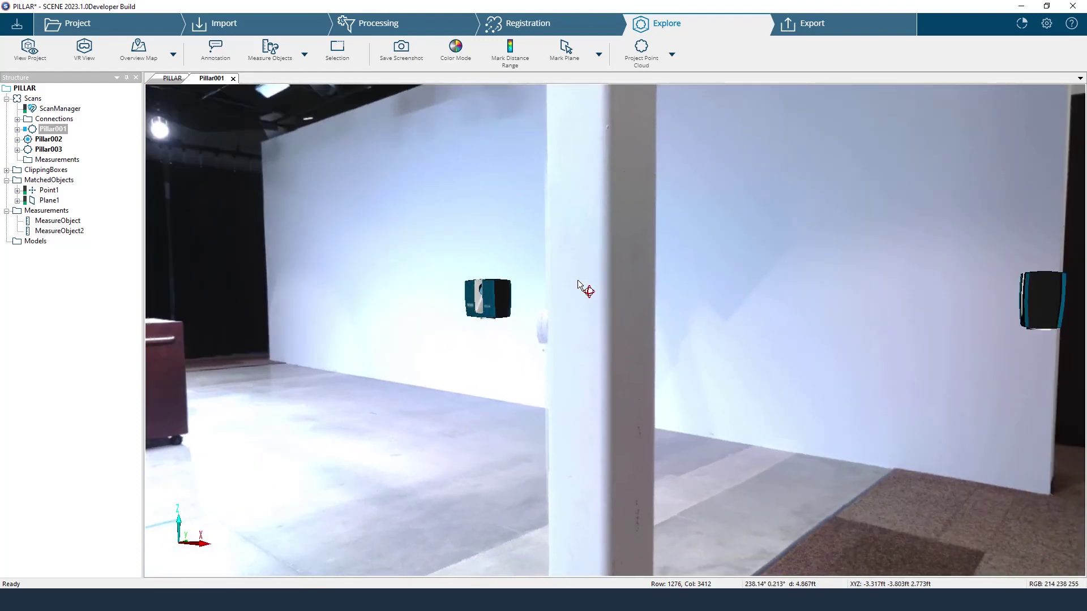
left_click_drag(653, 345, 595, 162)
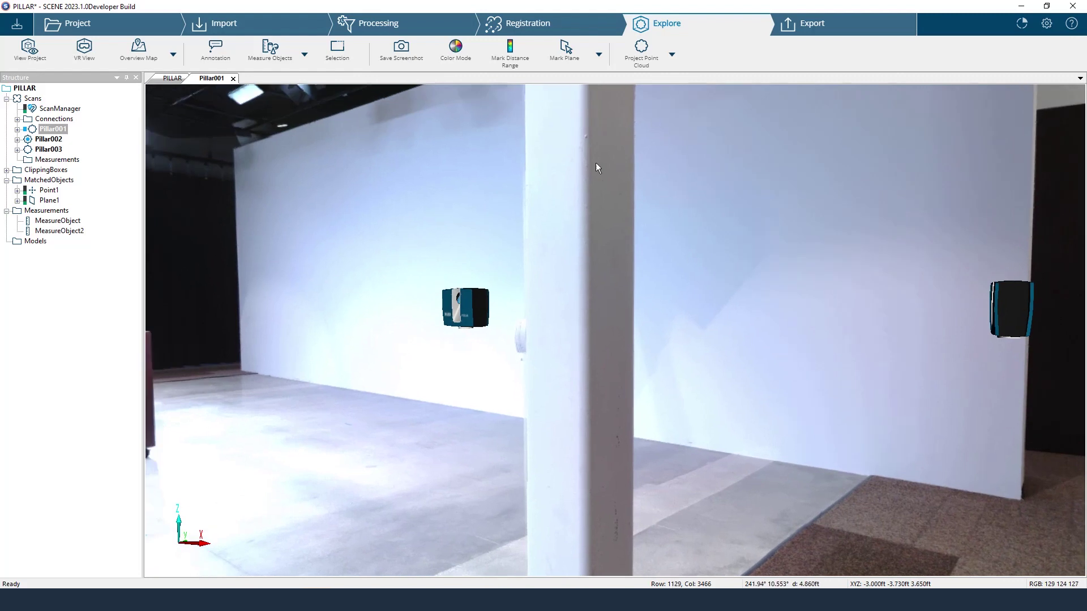
Mark a point on the pillar face opposite the thermostat in Pillar001, and expand that scan in the structure tree.
left_click(599, 55)
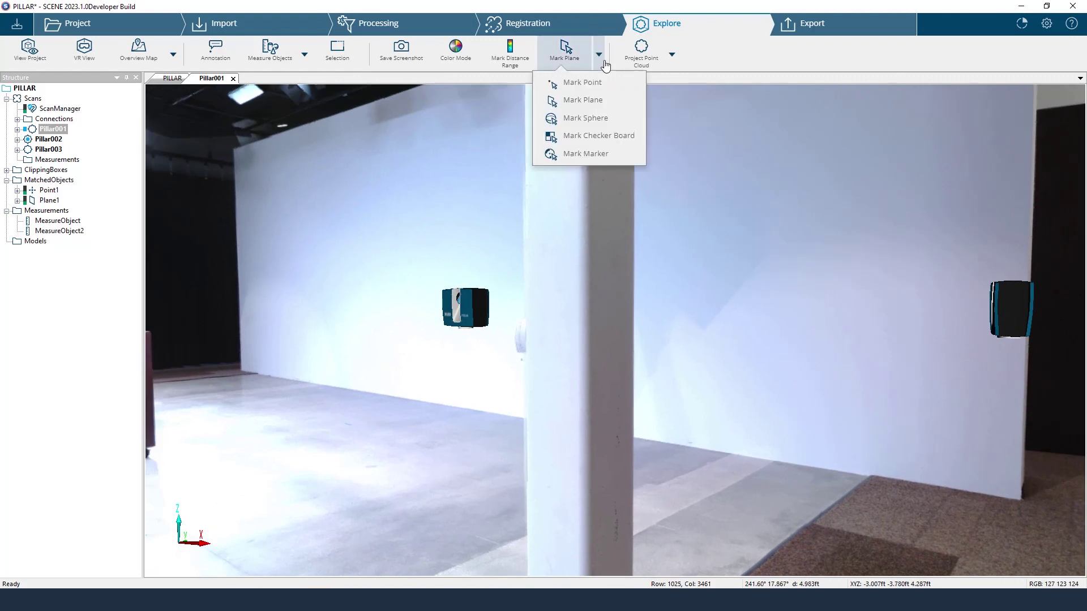
left_click(589, 82)
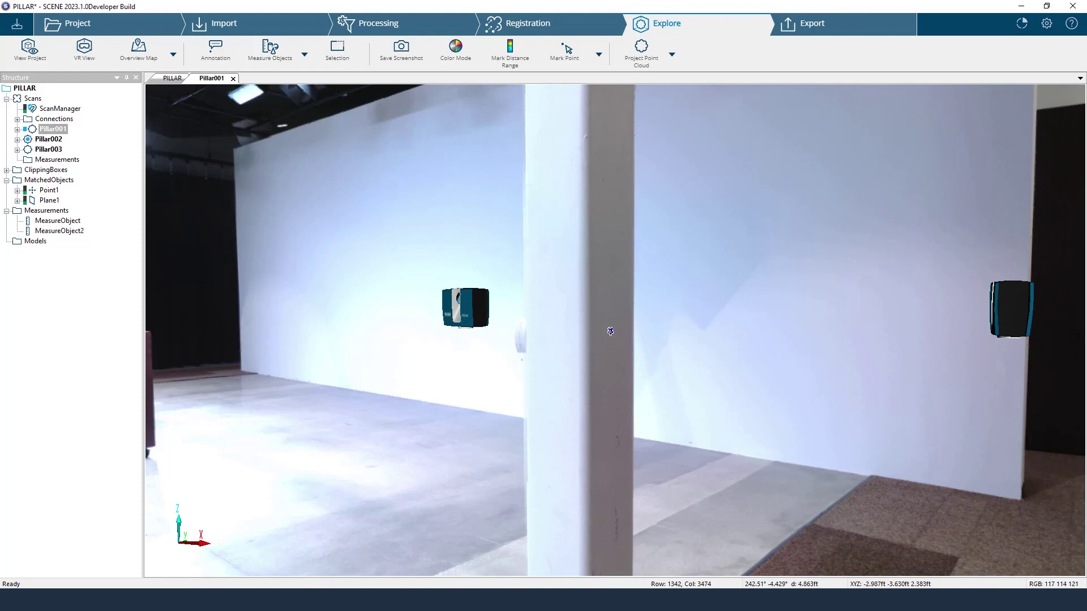
left_click(605, 298)
left_click(17, 129)
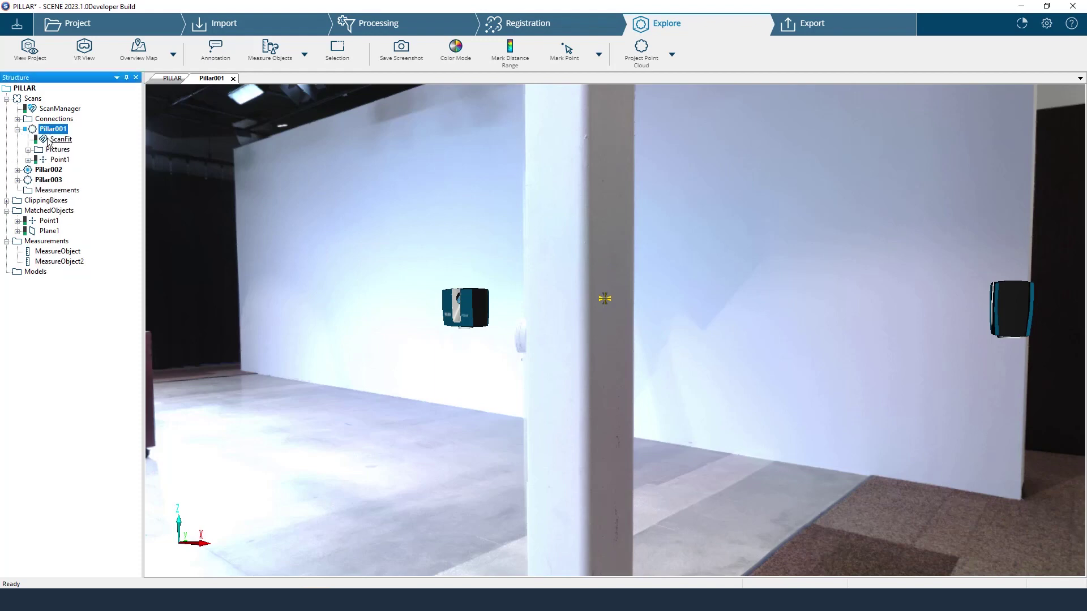
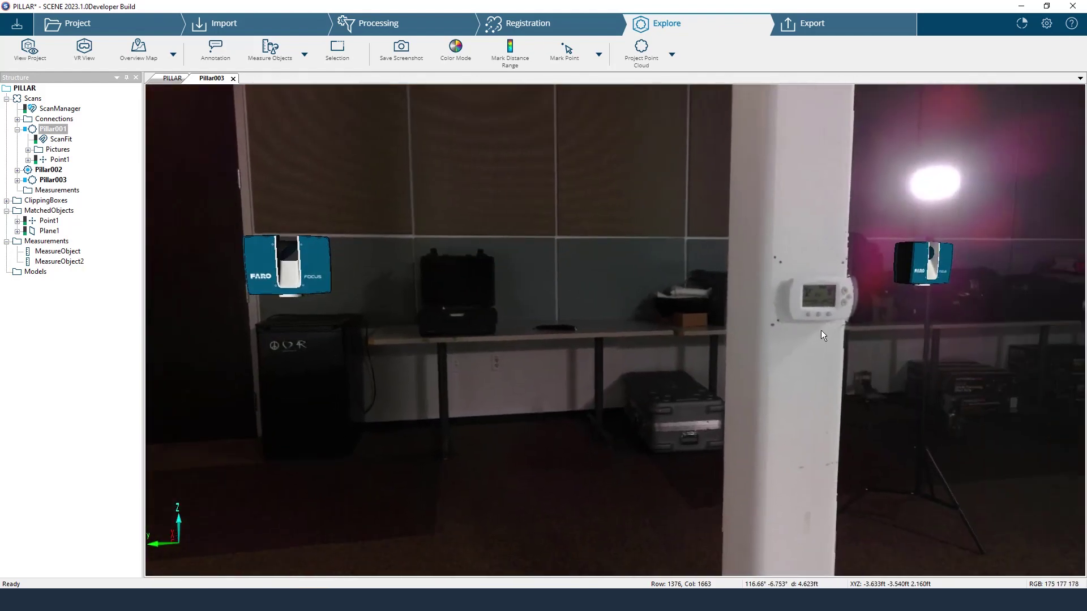
Examine the pillar's thermostat face in the Quick View of scan Pillar003.
left_click_drag(821, 331, 751, 316)
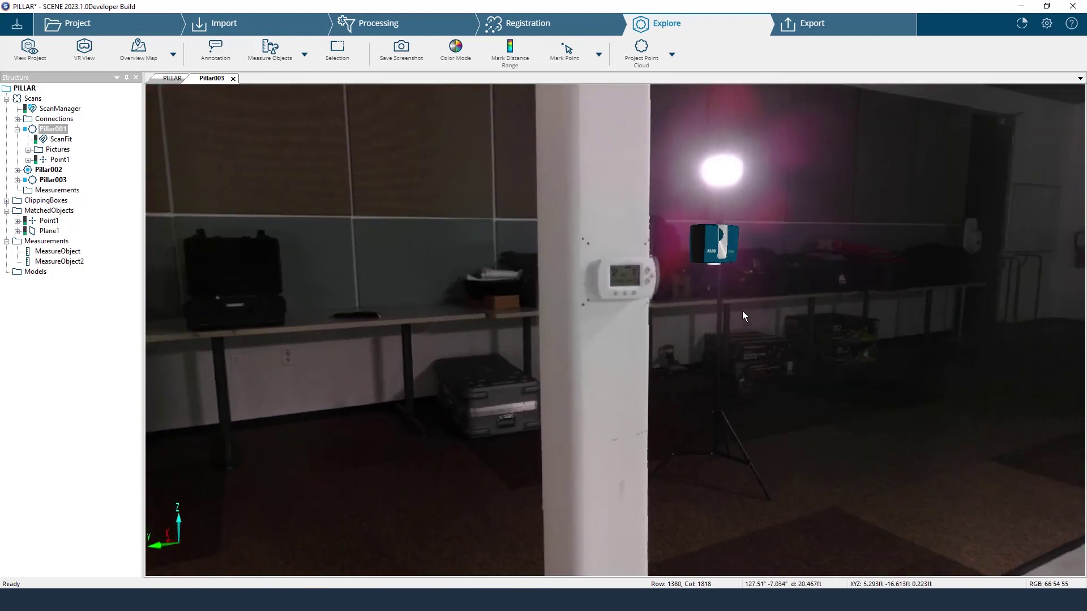
left_click_drag(634, 200, 628, 221)
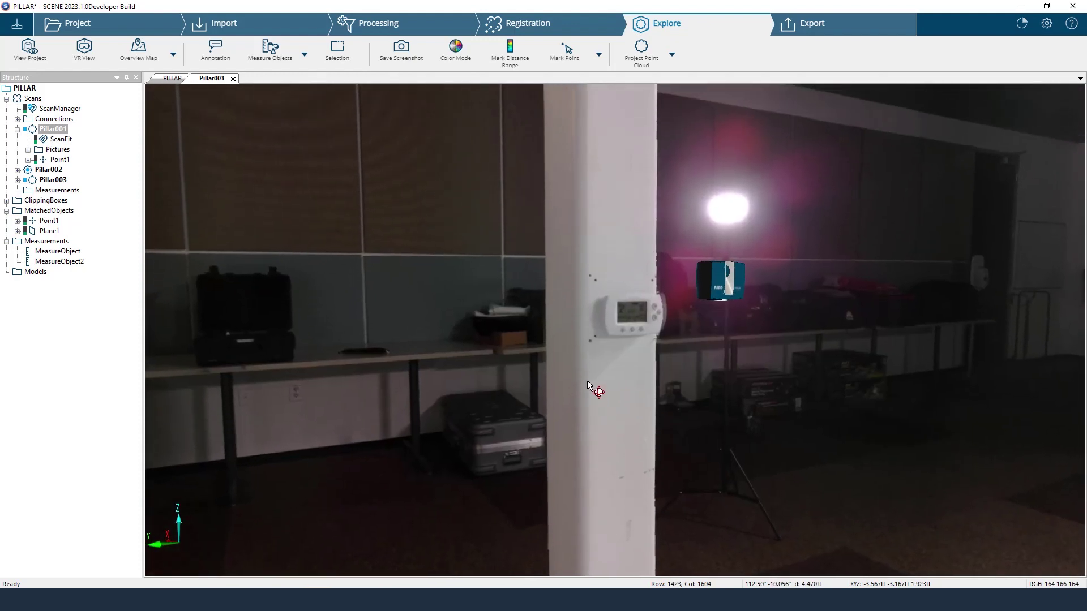
left_click(598, 55)
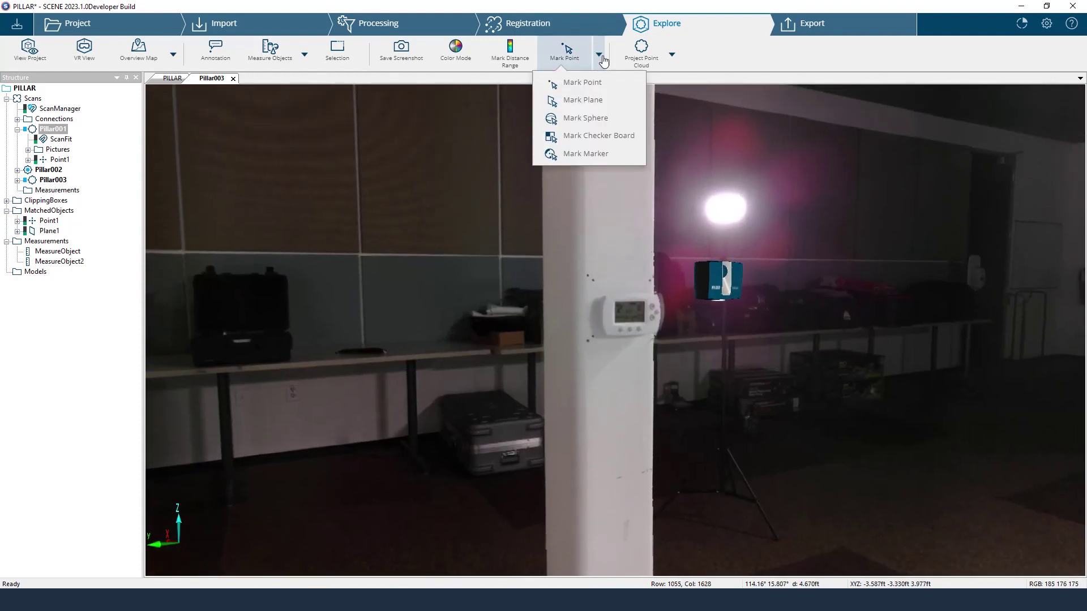
left_click(697, 221)
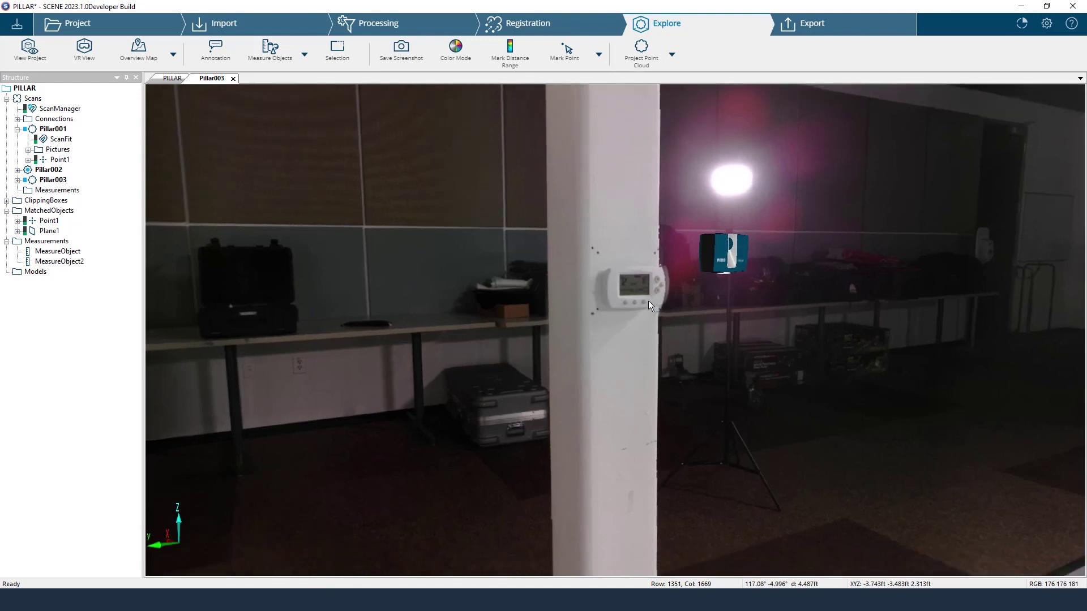
left_click_drag(649, 320, 655, 343)
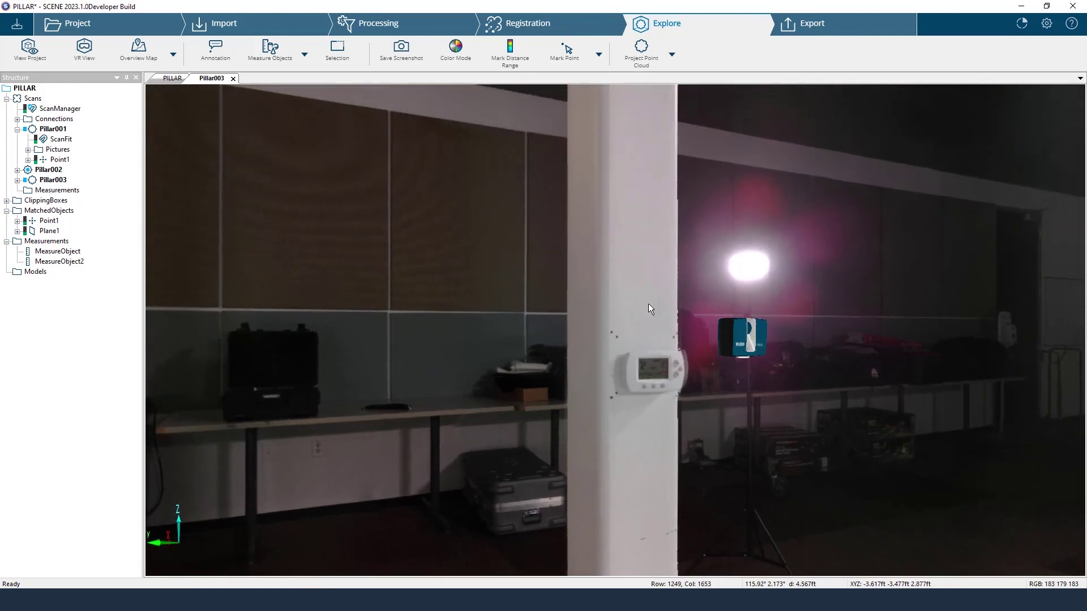
left_click_drag(648, 305, 657, 325)
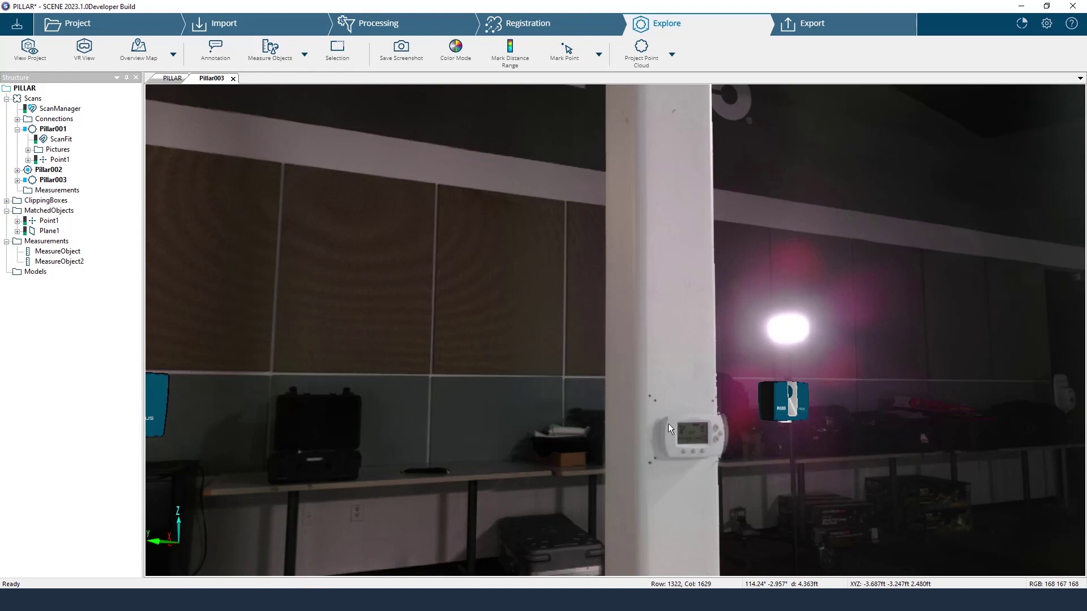
left_click_drag(688, 386, 679, 366)
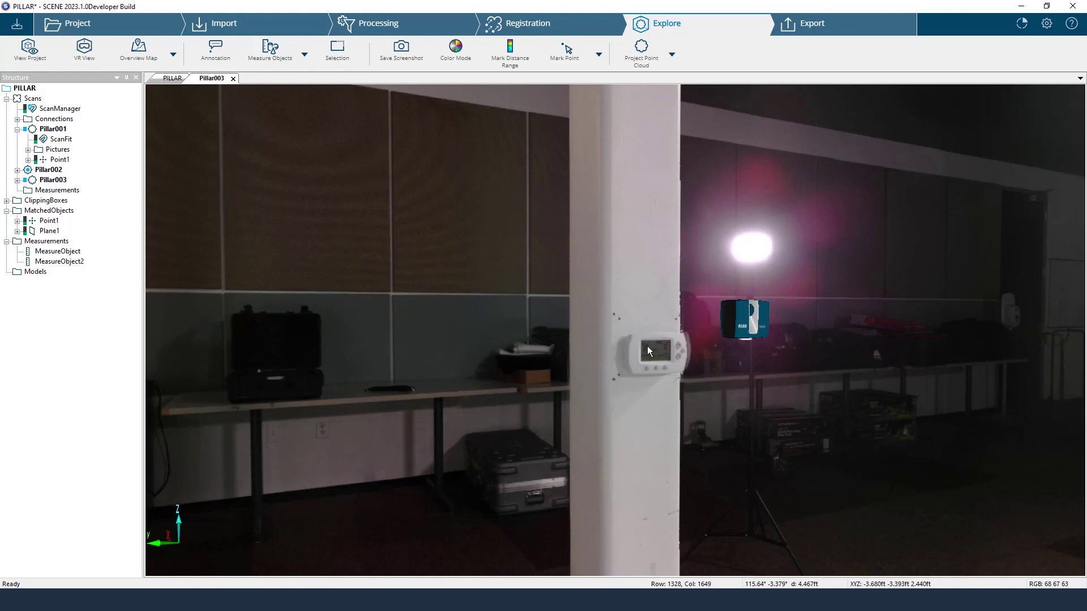
Select a stepped polygon area on the pillar's front face just above the thermostat in Pillar003.
left_click(348, 57)
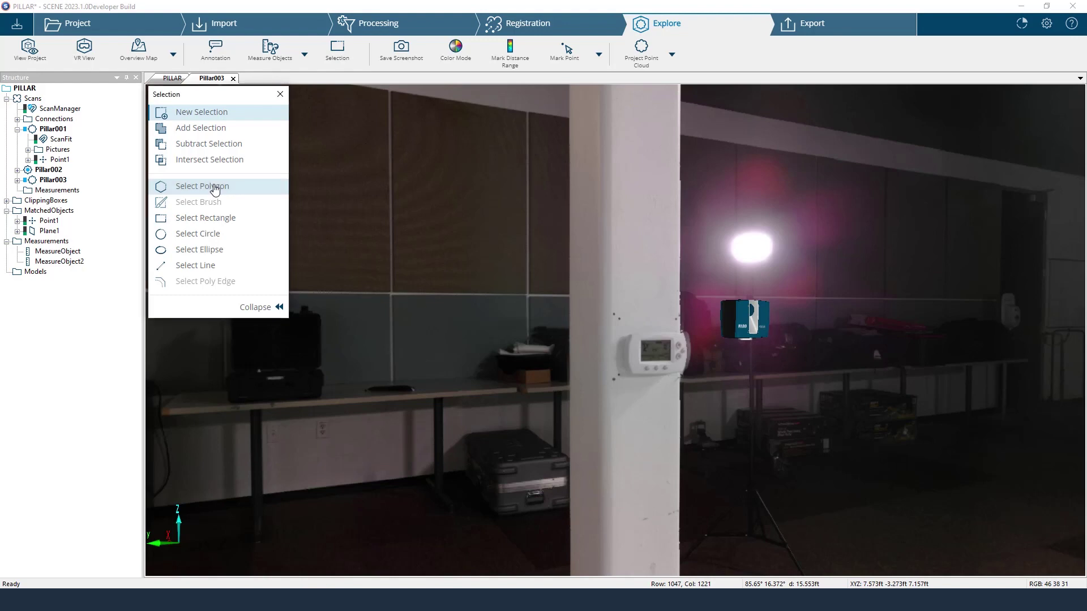
left_click(201, 186)
left_click(629, 300)
left_click(665, 302)
left_click(665, 183)
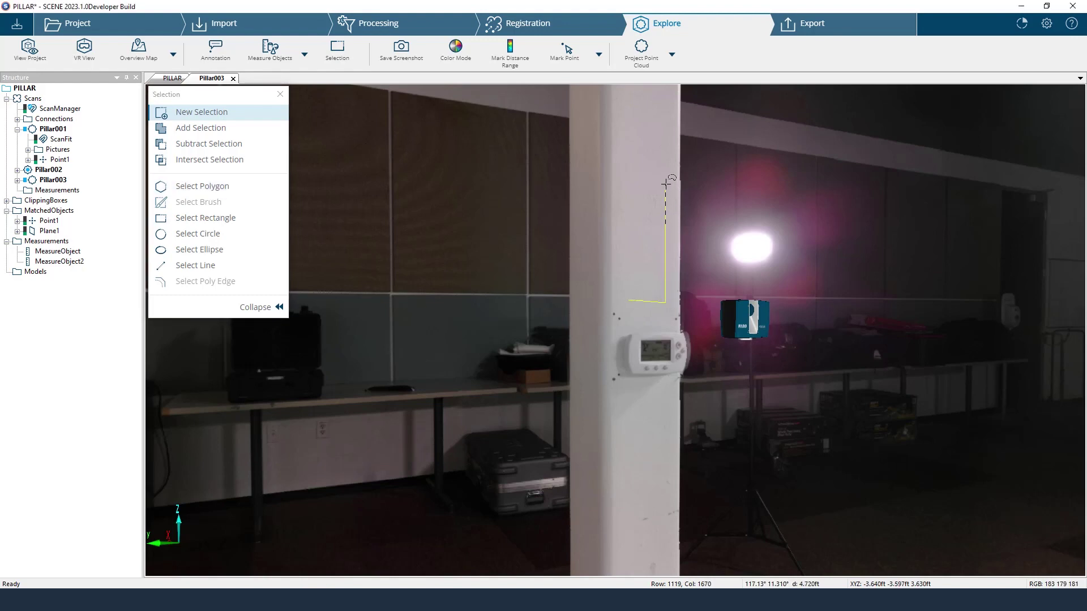
left_click(640, 177)
left_click(641, 231)
left_click(627, 232)
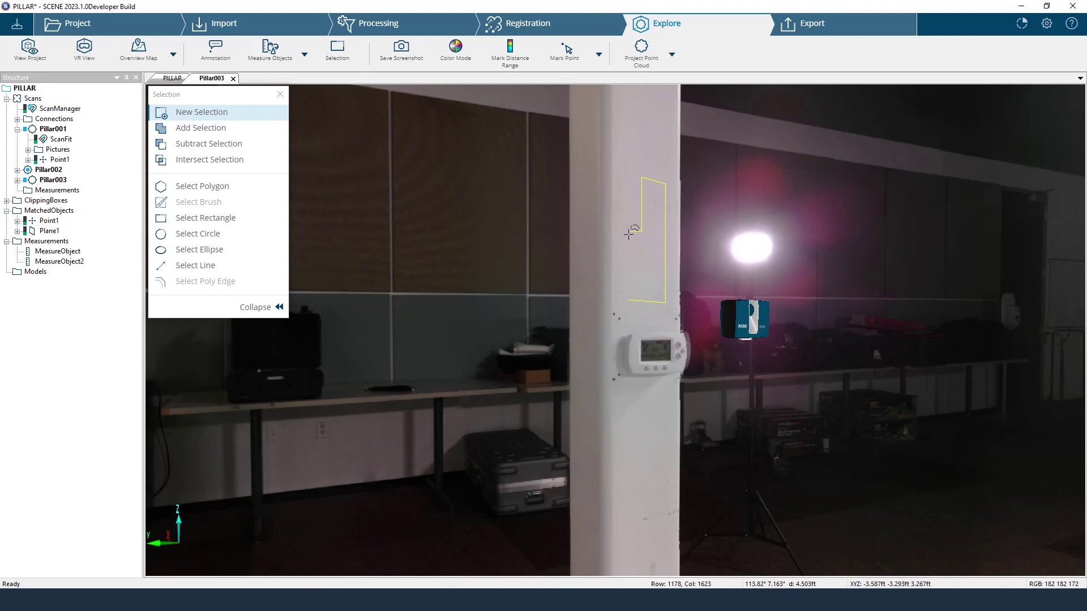
left_click(628, 303)
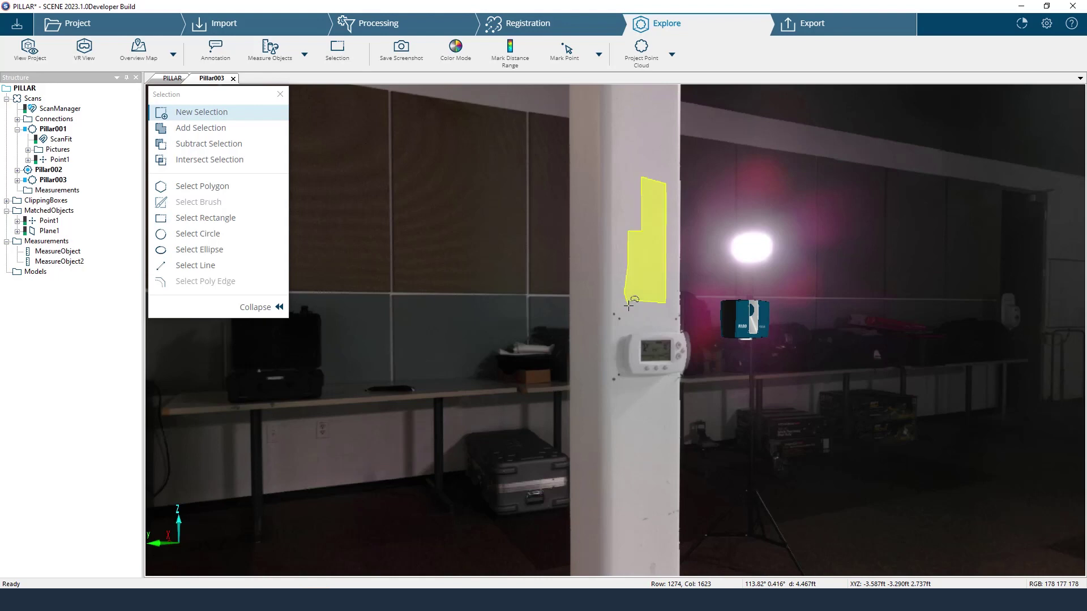
Create a plane object from the selected pillar points and accept the plane fit with its default name.
right_click(655, 249)
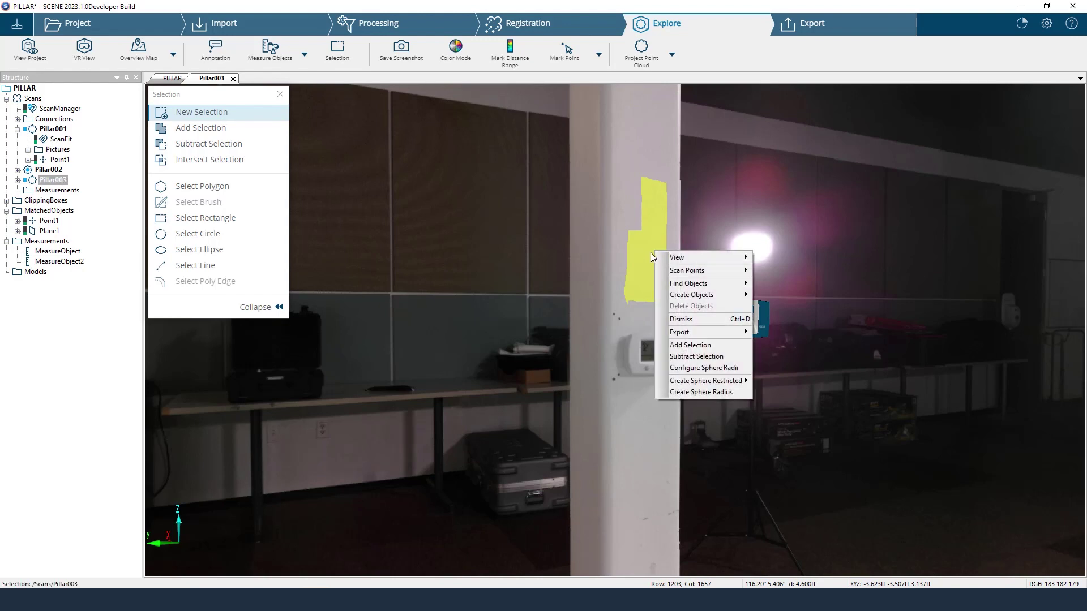
mouse_move(692, 294)
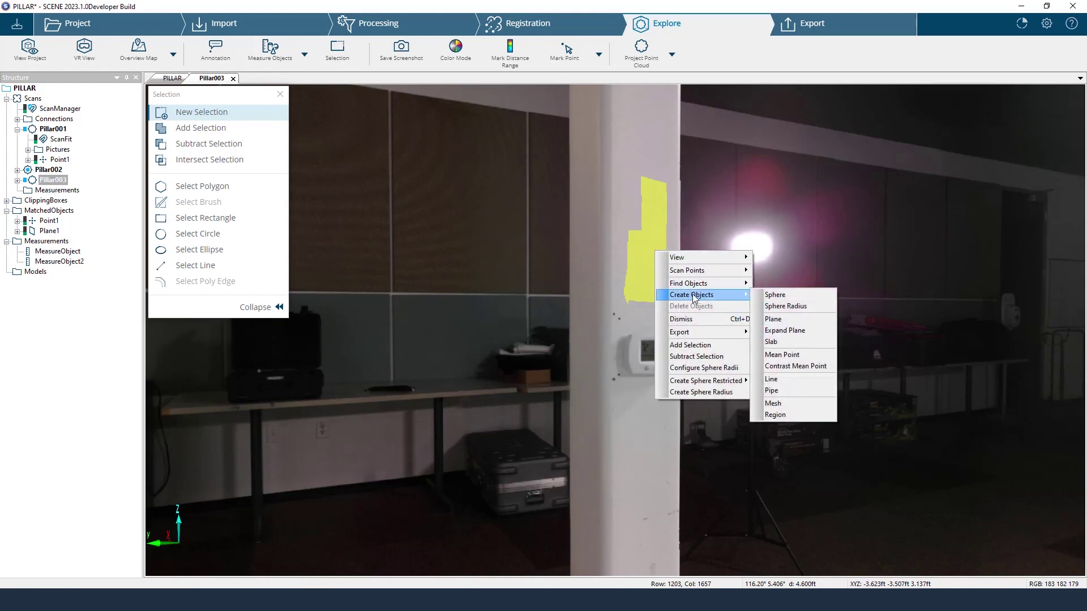
left_click(786, 319)
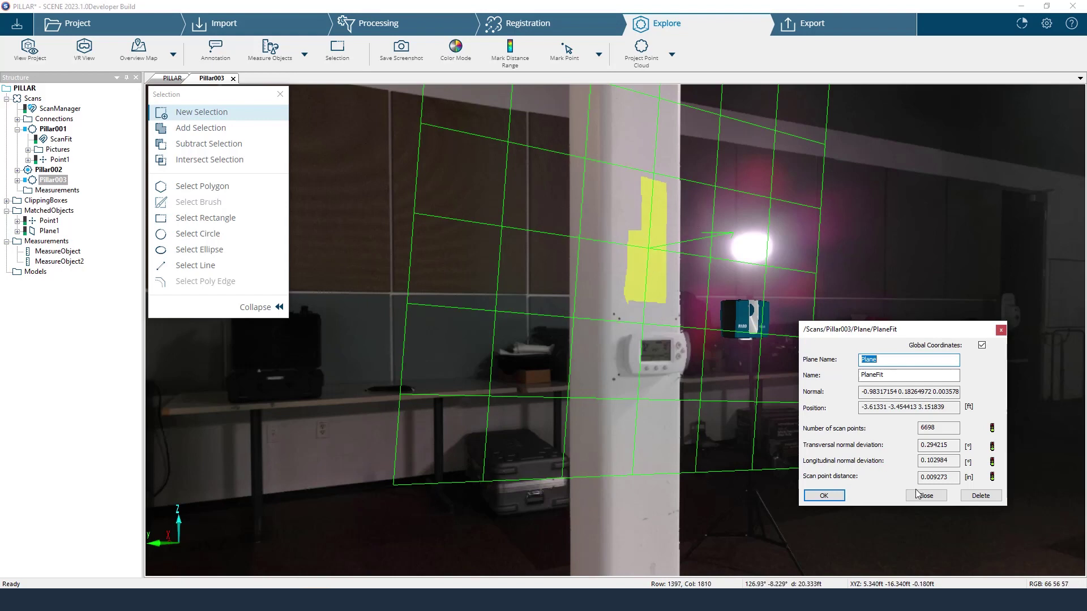
left_click(823, 496)
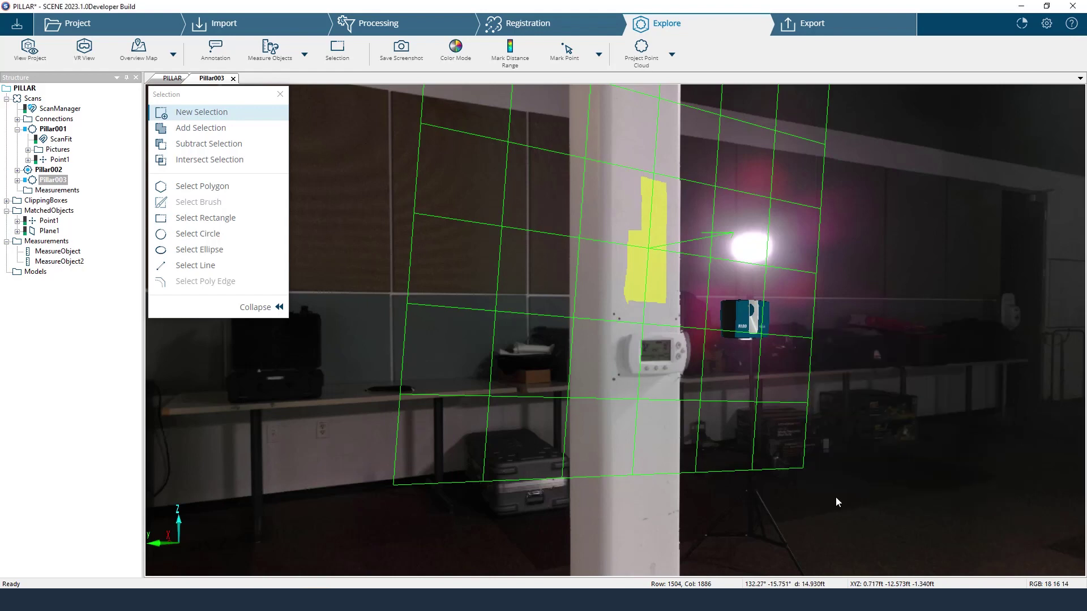
Expand scan Pillar003 in the structure tree and measure the distance from Point1 of Pillar001 to the plane object of Pillar003.
left_click(17, 181)
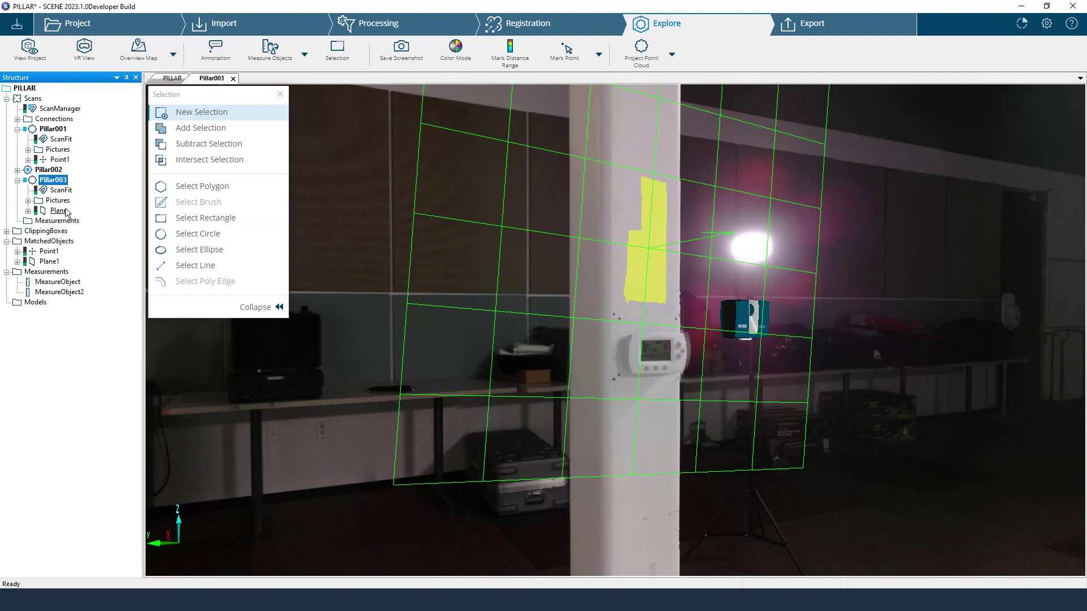
left_click(18, 181)
left_click(18, 129)
left_click(17, 130)
left_click(18, 181)
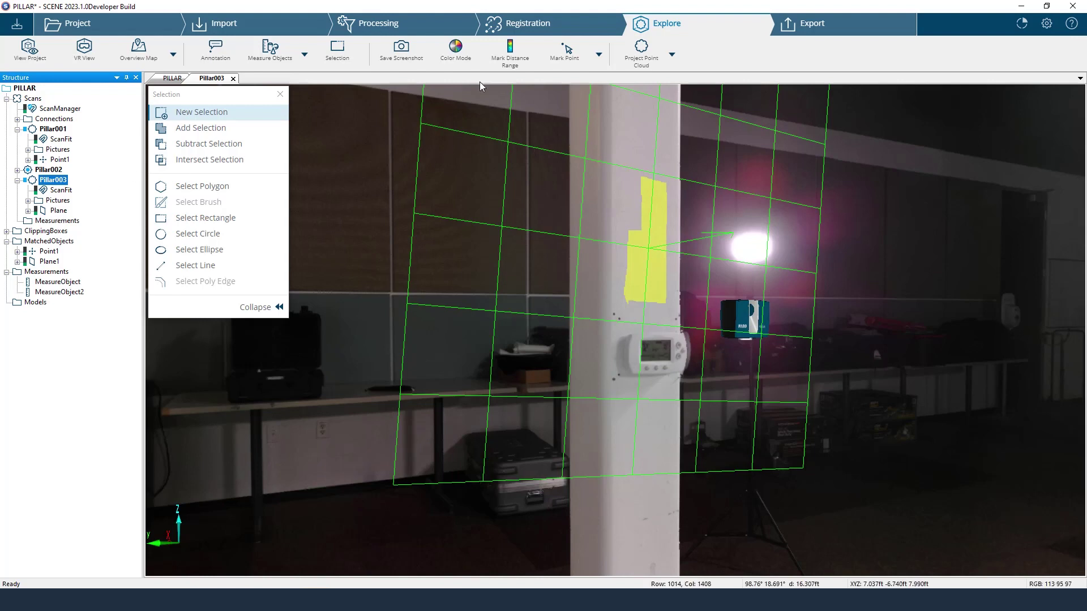
left_click(273, 50)
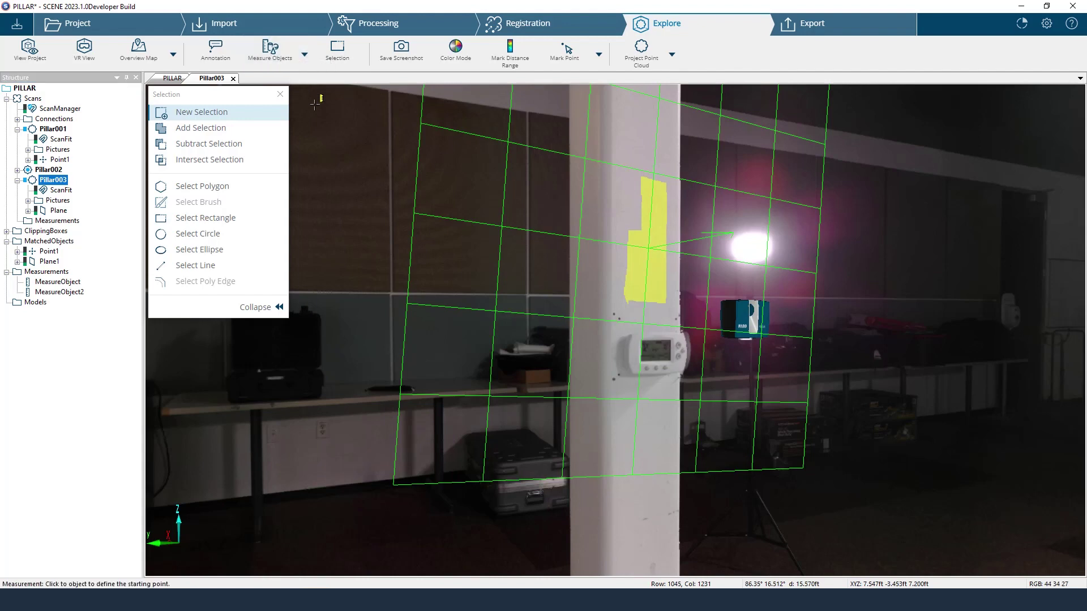
left_click(60, 159)
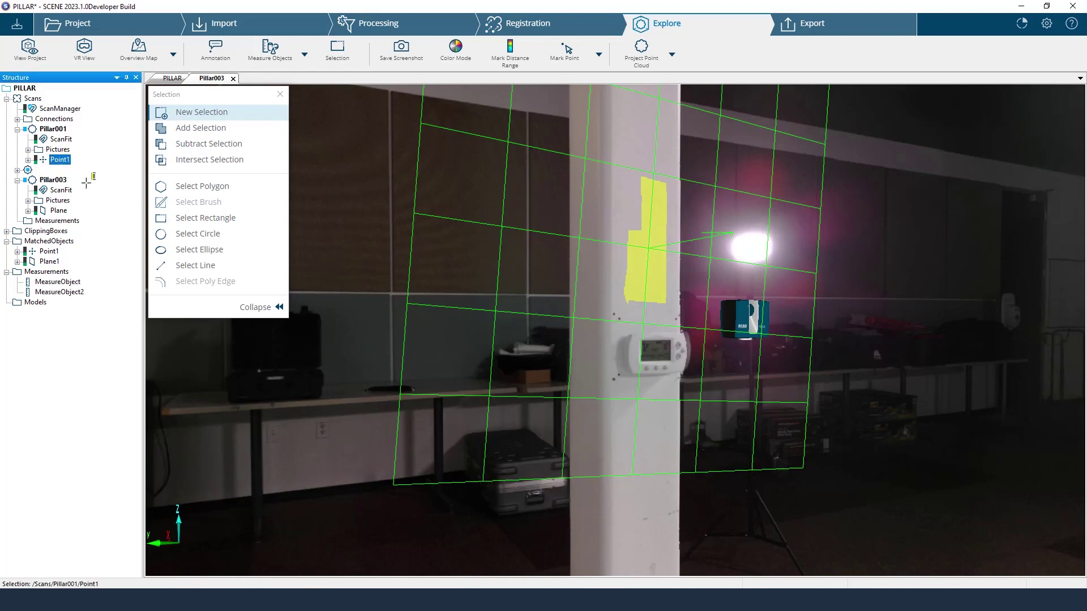
left_click(59, 210)
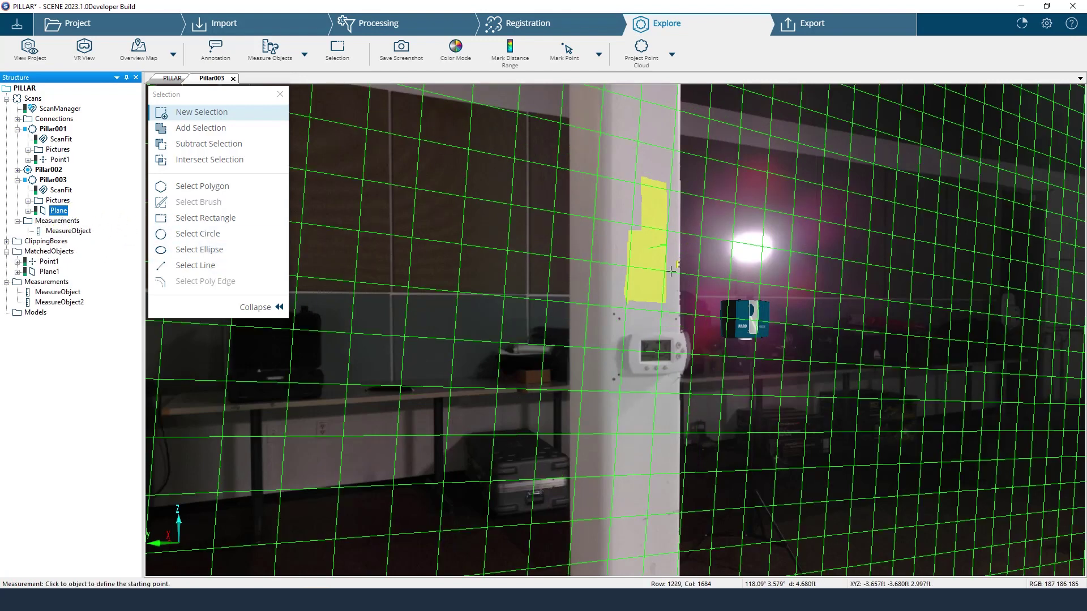
Examine the plane around the pillar in the Pillar003 Quick View, and inspect the pillar from several angles in the project's 3D view.
mouse_move(564, 325)
left_mouse_down()
mouse_move(583, 333)
mouse_move(562, 325)
left_mouse_up()
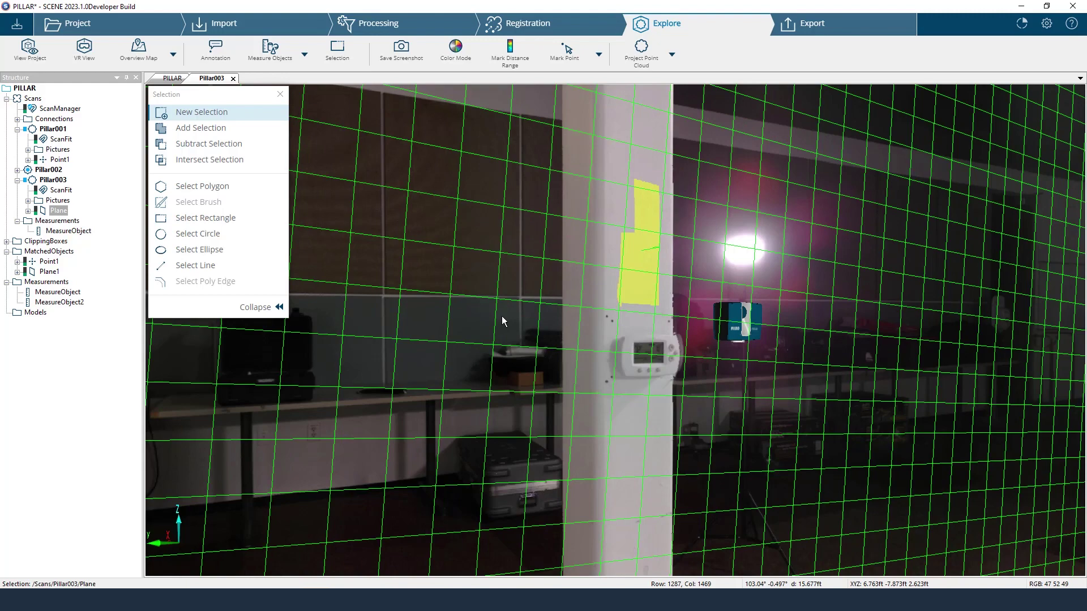
left_click_drag(688, 362, 710, 358)
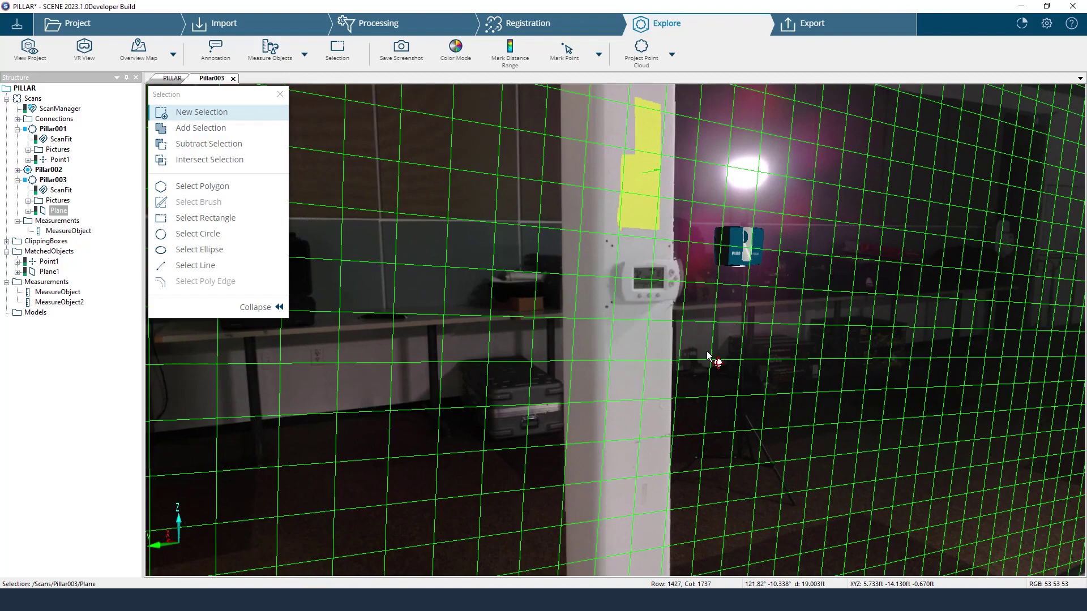
left_click(171, 78)
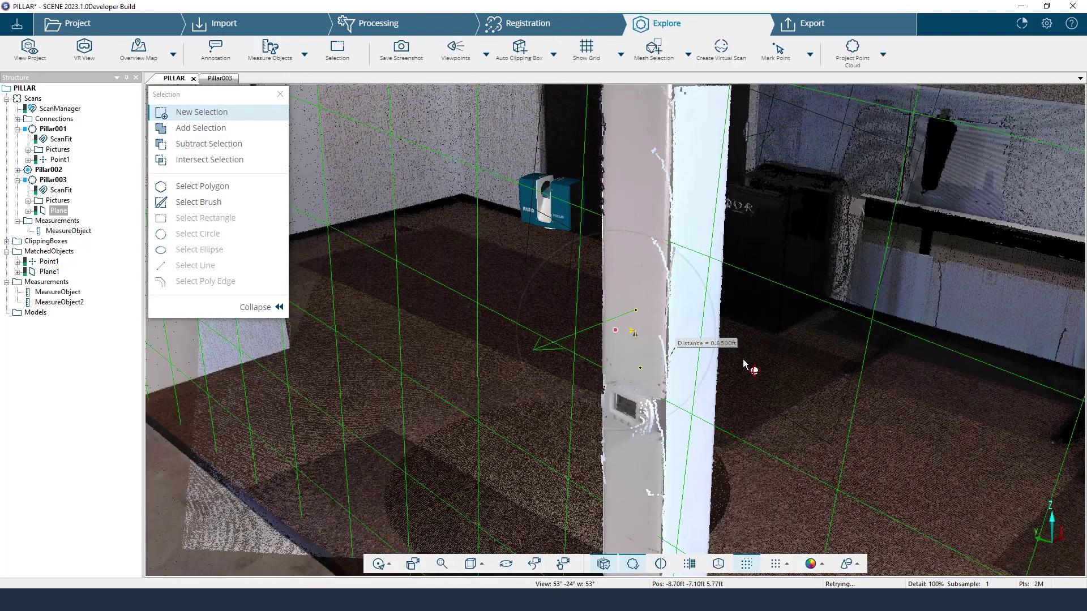
left_click_drag(745, 365, 709, 378)
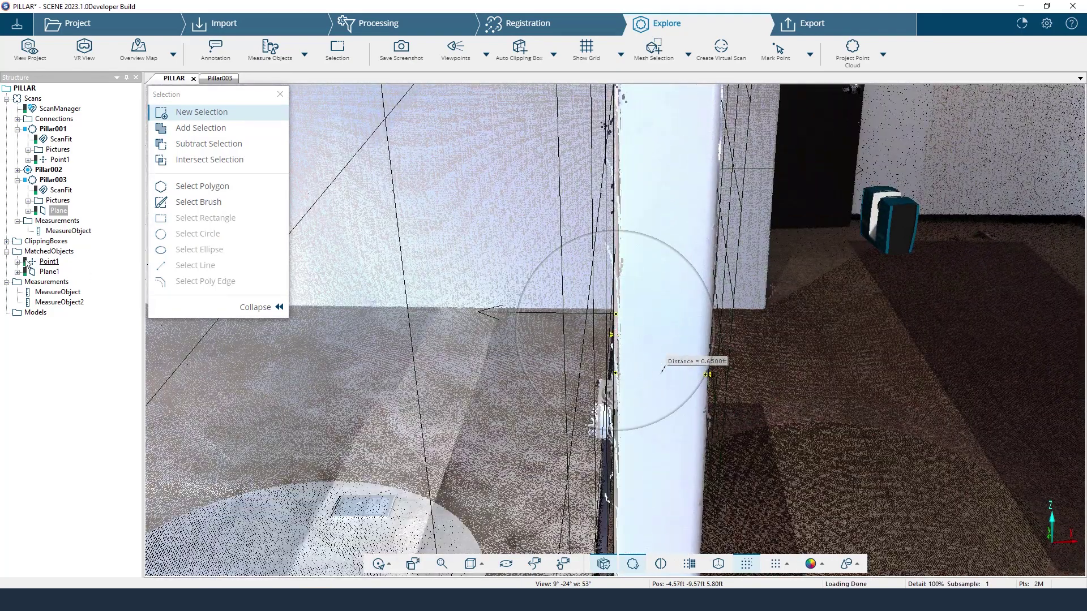
mouse_move(650, 451)
left_mouse_down()
mouse_move(714, 447)
mouse_move(728, 460)
mouse_move(647, 464)
mouse_move(672, 422)
mouse_move(650, 425)
mouse_move(658, 443)
mouse_move(708, 441)
left_mouse_up()
left_click(809, 55)
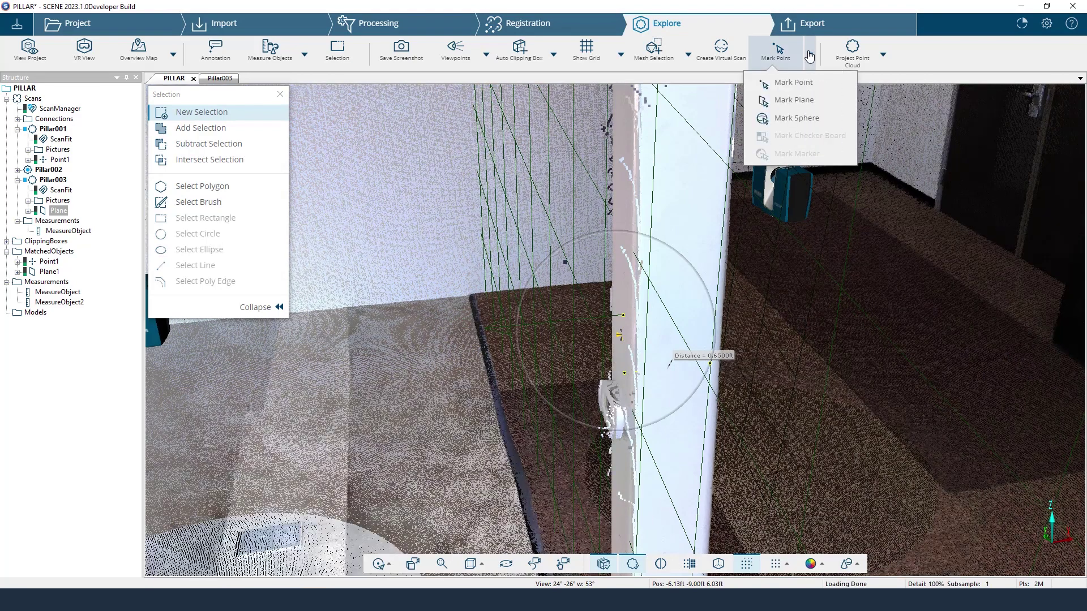
left_click(809, 55)
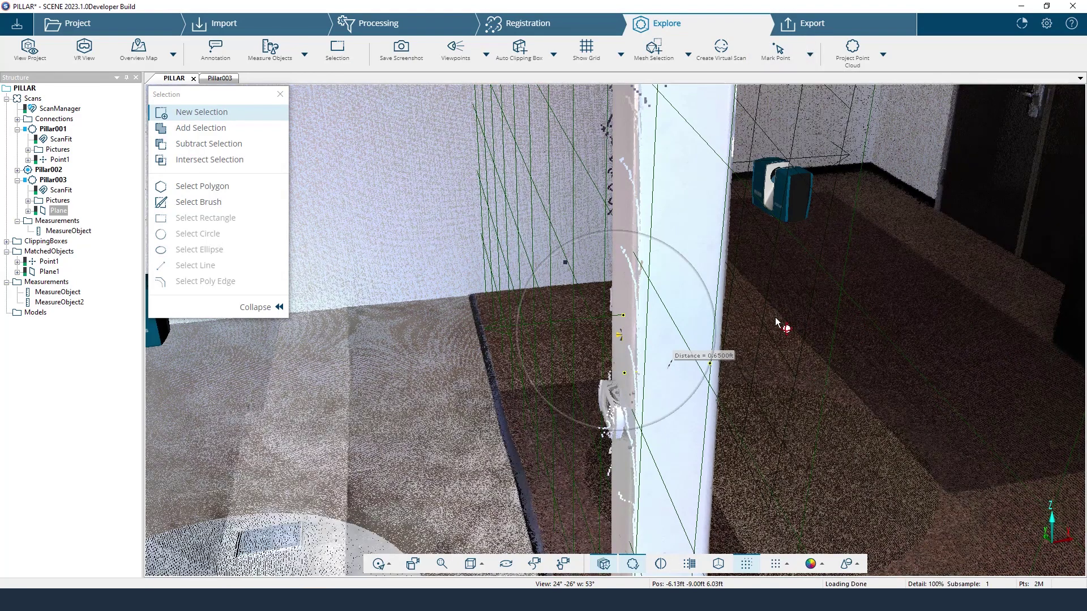